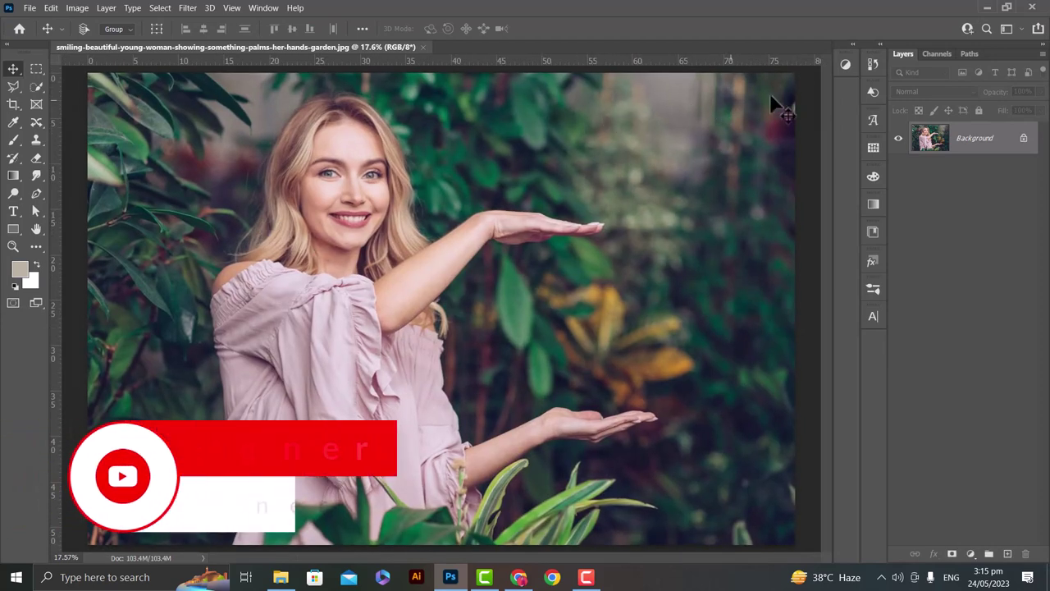
# Step: Drag the Background layer onto New Layer to create a Background copy
pyautogui.moveTo(961, 139)
pyautogui.mouseDown()
pyautogui.moveTo(1019, 561)
pyautogui.moveTo(1009, 555)
pyautogui.mouseUp()
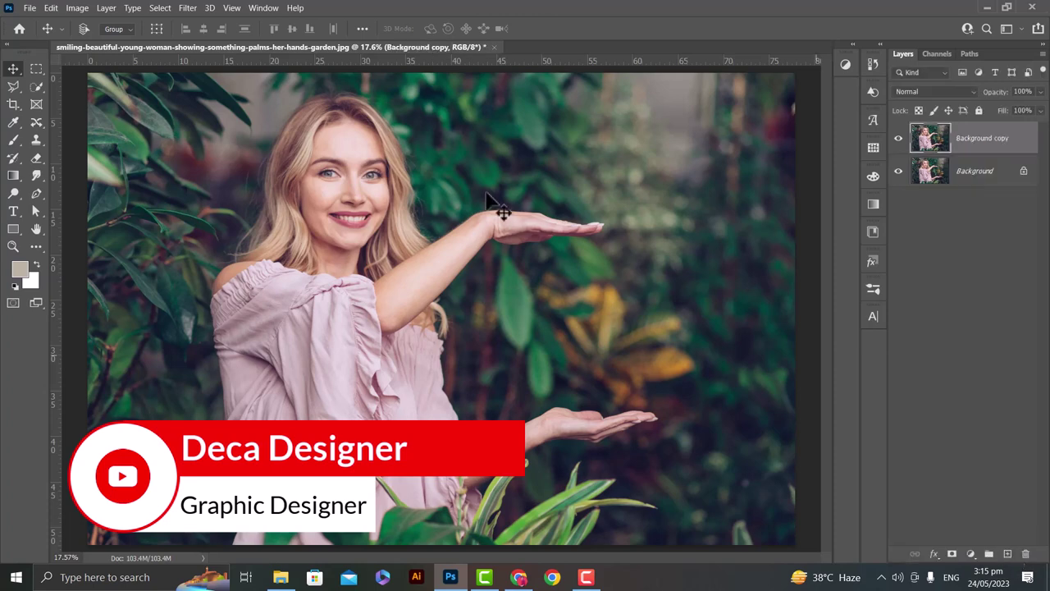
# Step: Apply a 2.0-pixel High Pass filter to Background copy
pyautogui.click(185, 8)
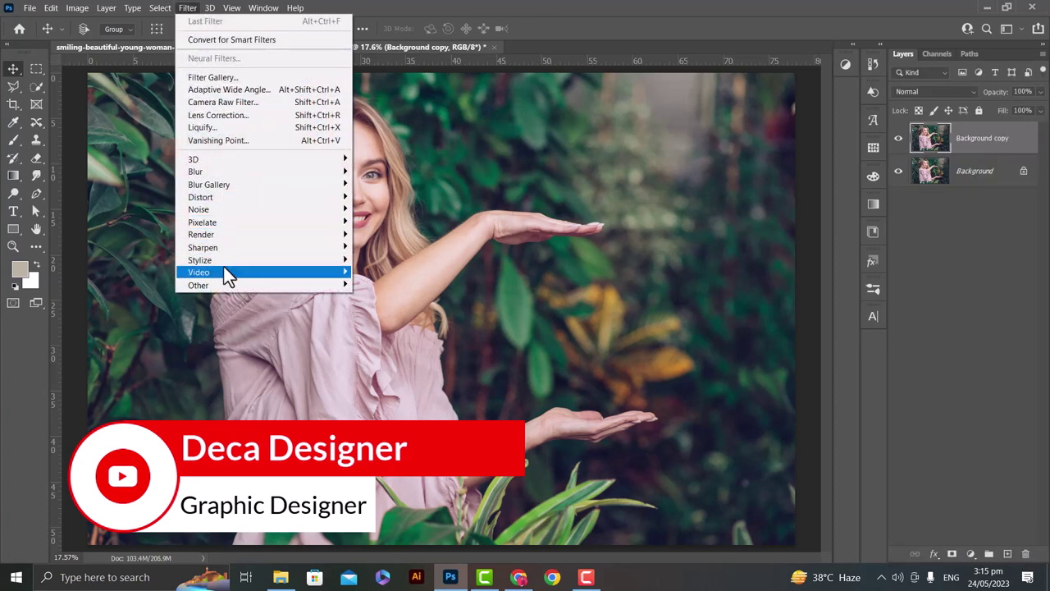
pyautogui.moveTo(246, 284)
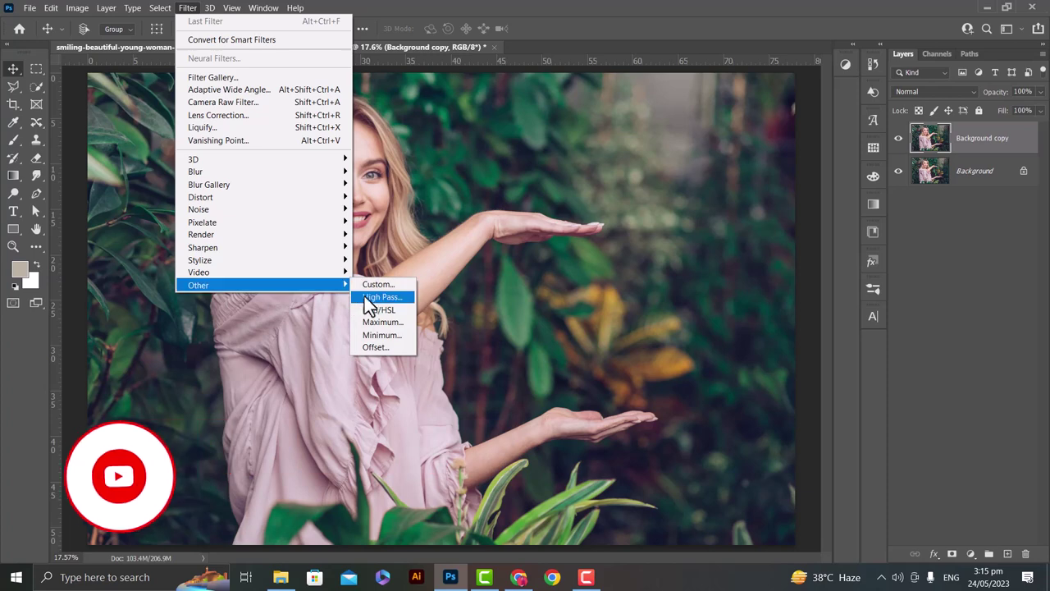
pyautogui.click(366, 297)
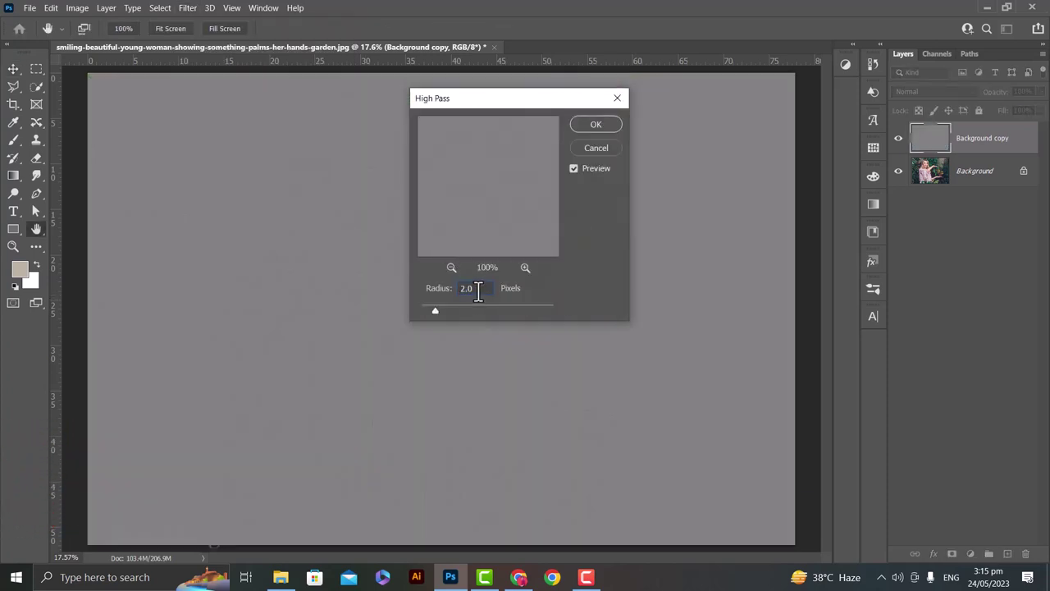
pyautogui.click(600, 124)
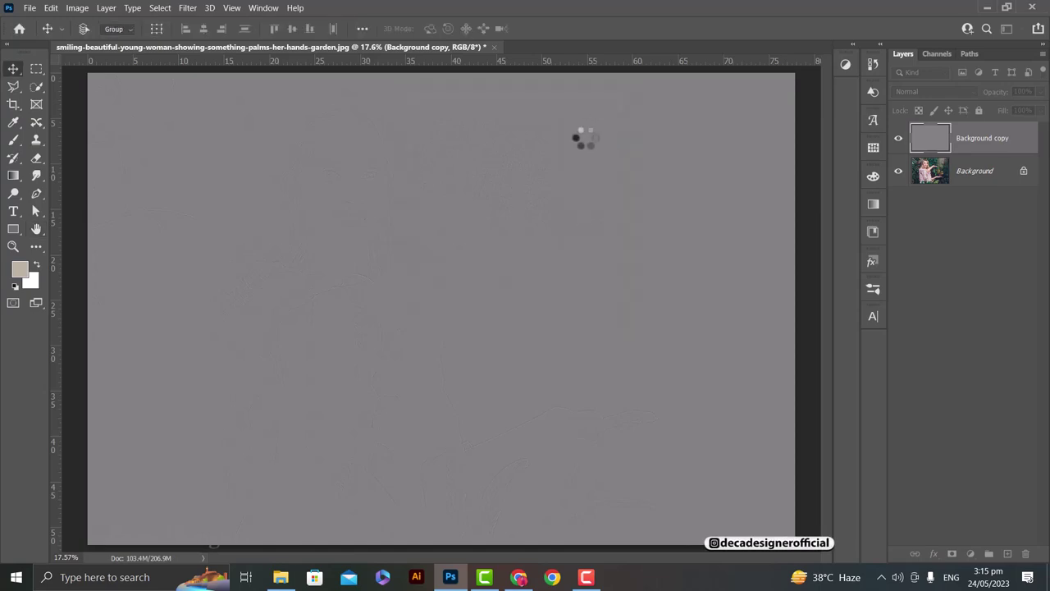
# Step: Blend the high-pass layer as Linear Light, compare it, and add empty Layer 1
pyautogui.click(929, 91)
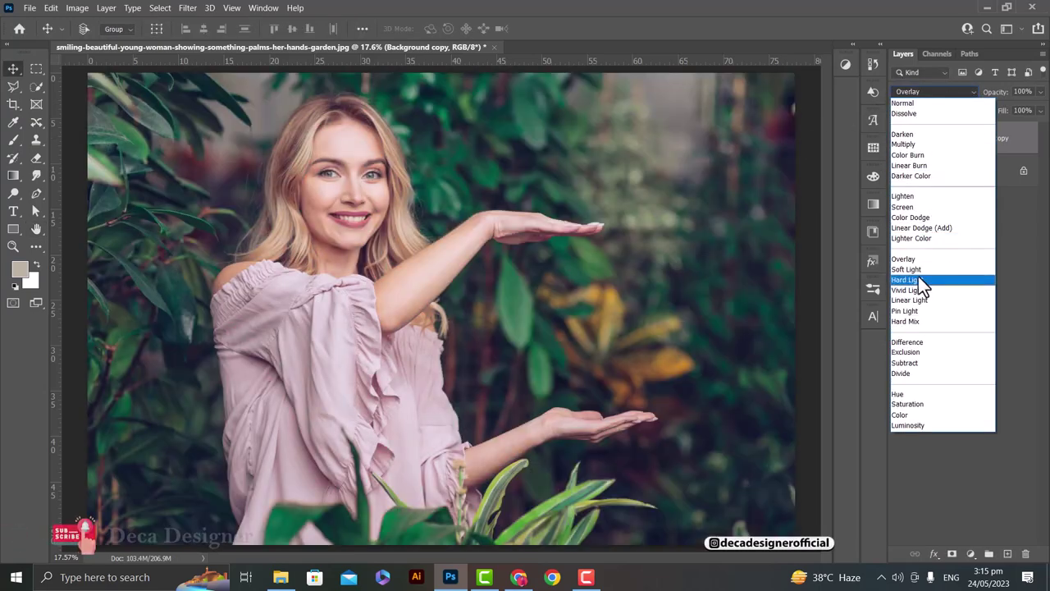
pyautogui.click(918, 300)
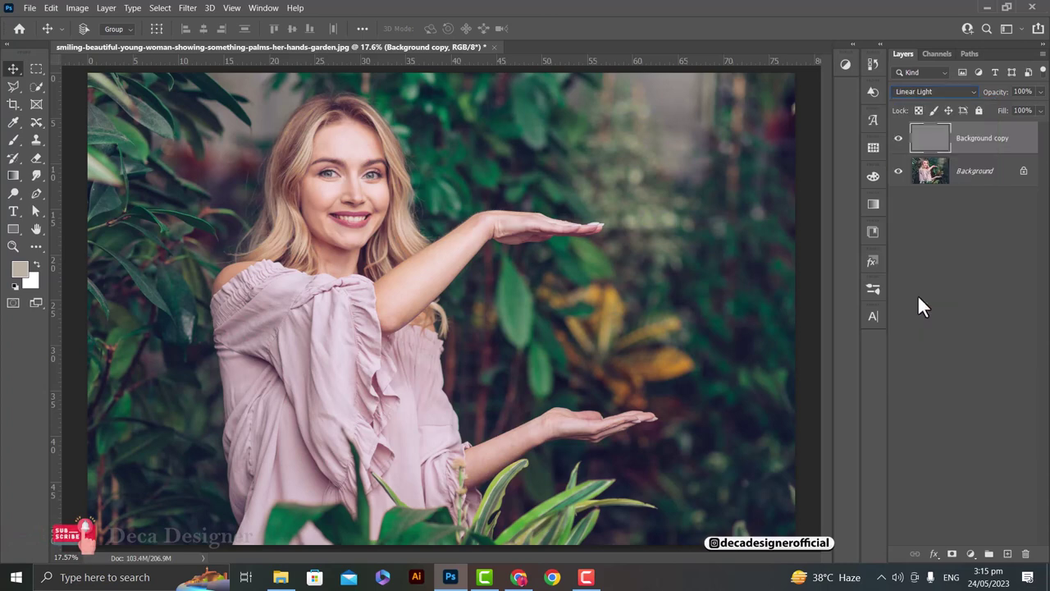
pyautogui.click(898, 139)
pyautogui.click(898, 141)
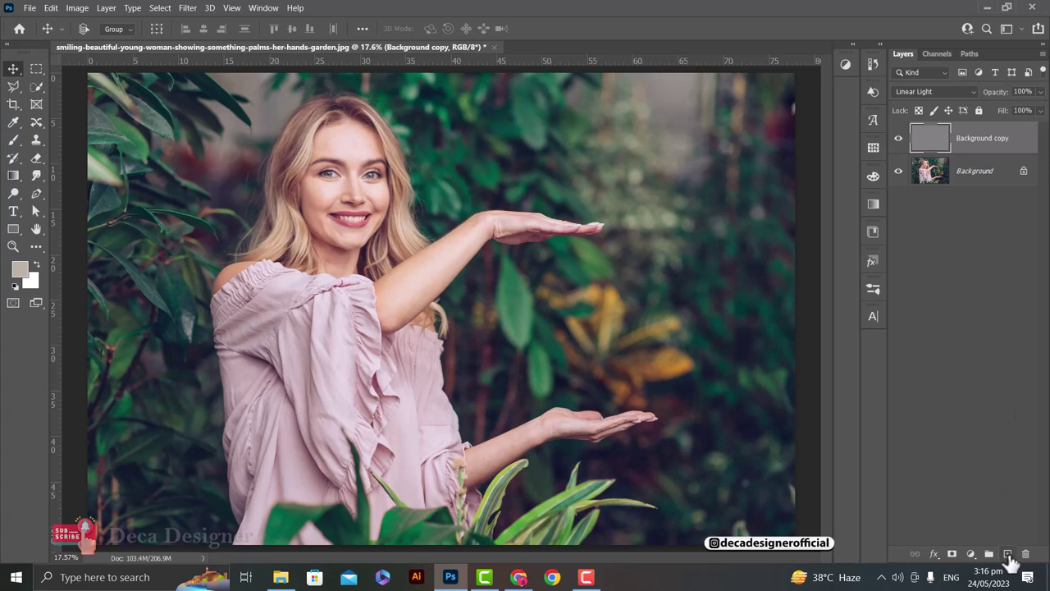
pyautogui.click(1009, 555)
# Step: Stamp a merged copy into Layer 1 with Apply Image at Normal, 100% opacity
pyautogui.click(82, 7)
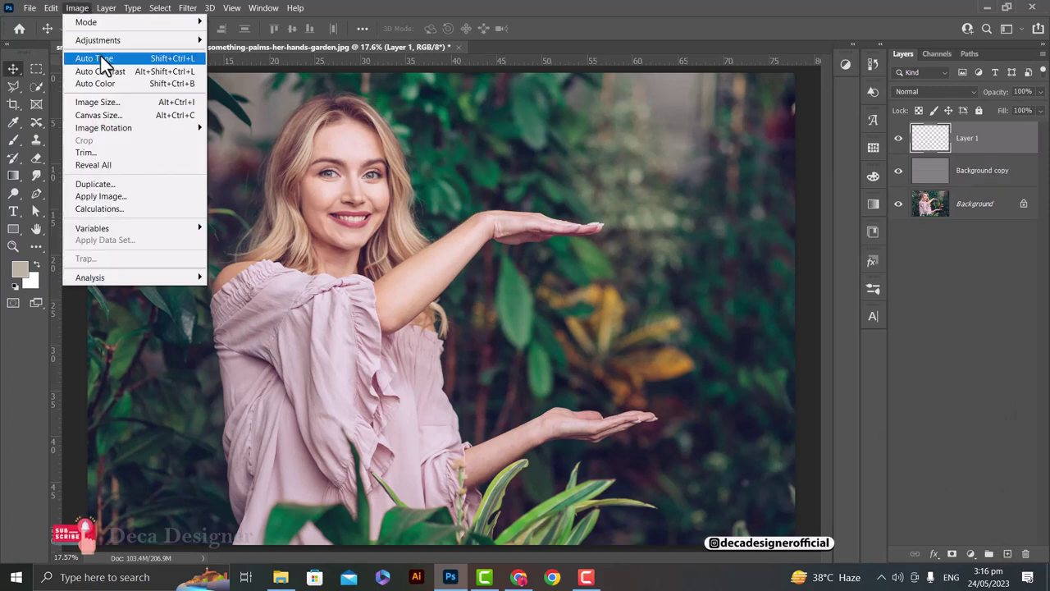
pyautogui.click(105, 198)
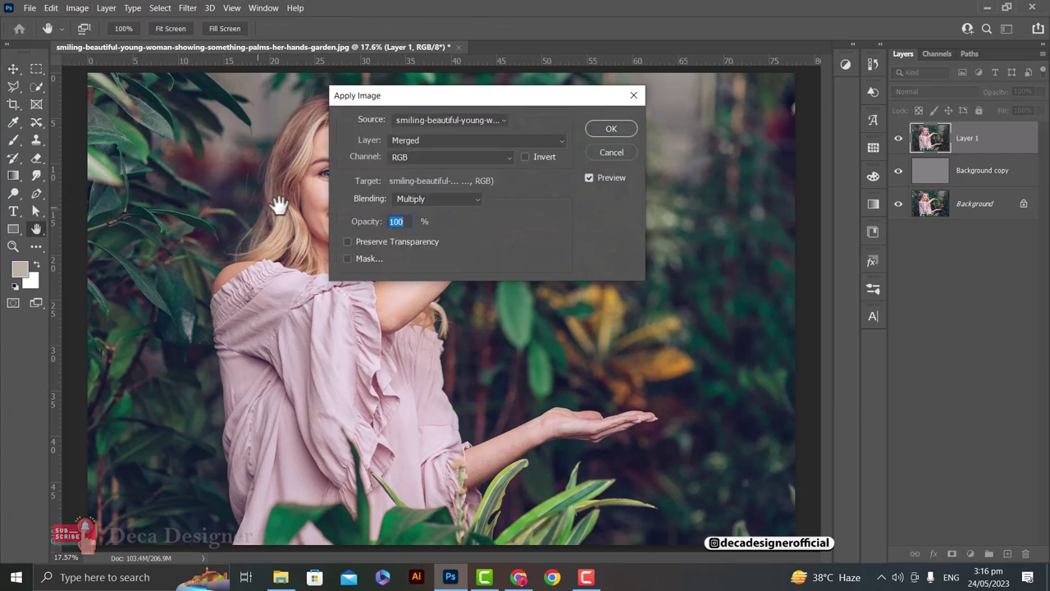
pyautogui.click(438, 197)
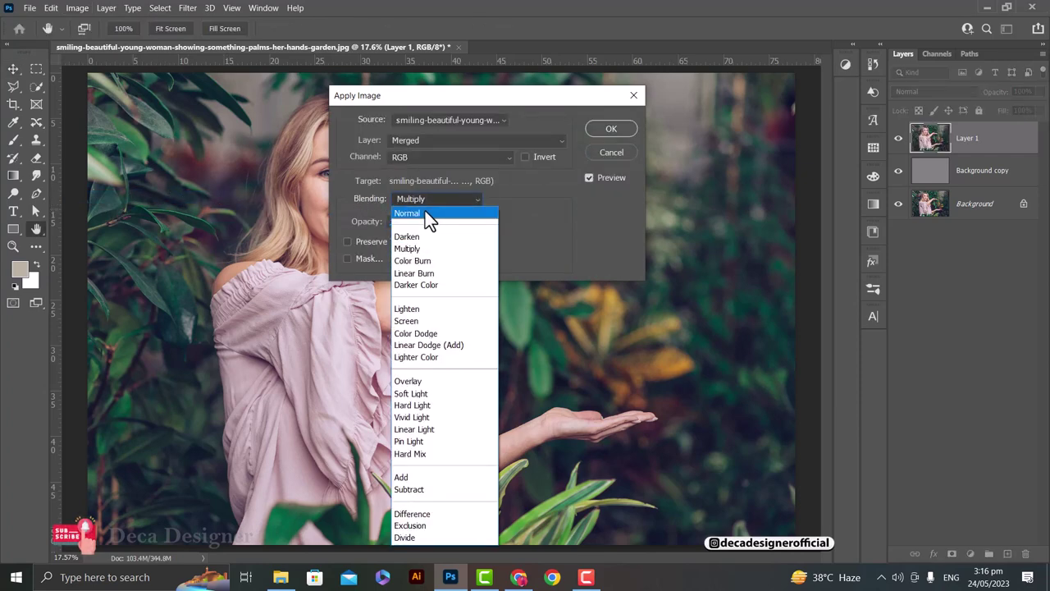
pyautogui.click(425, 212)
pyautogui.click(607, 130)
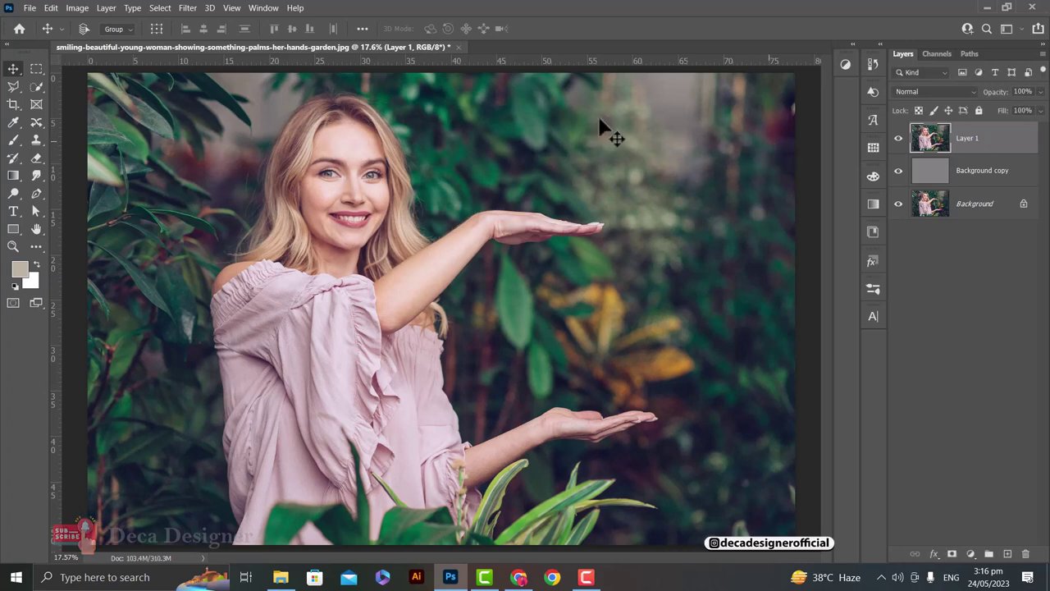
# Step: Lift Layer 1's shadows by 35%, highlights 0%, with Shadows/Highlights
pyautogui.click(77, 8)
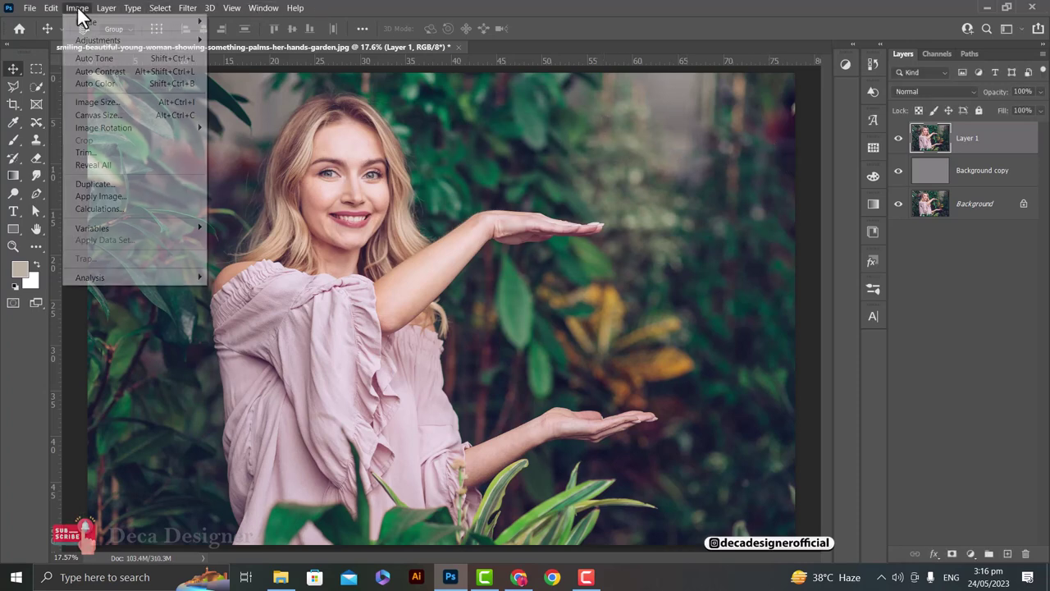
pyautogui.moveTo(98, 40)
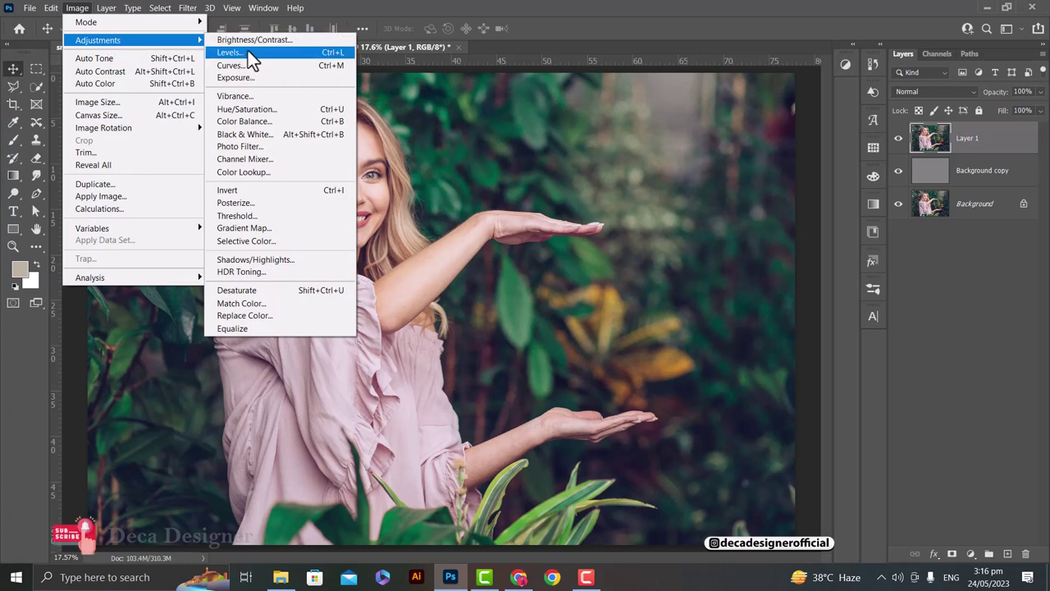
pyautogui.click(279, 261)
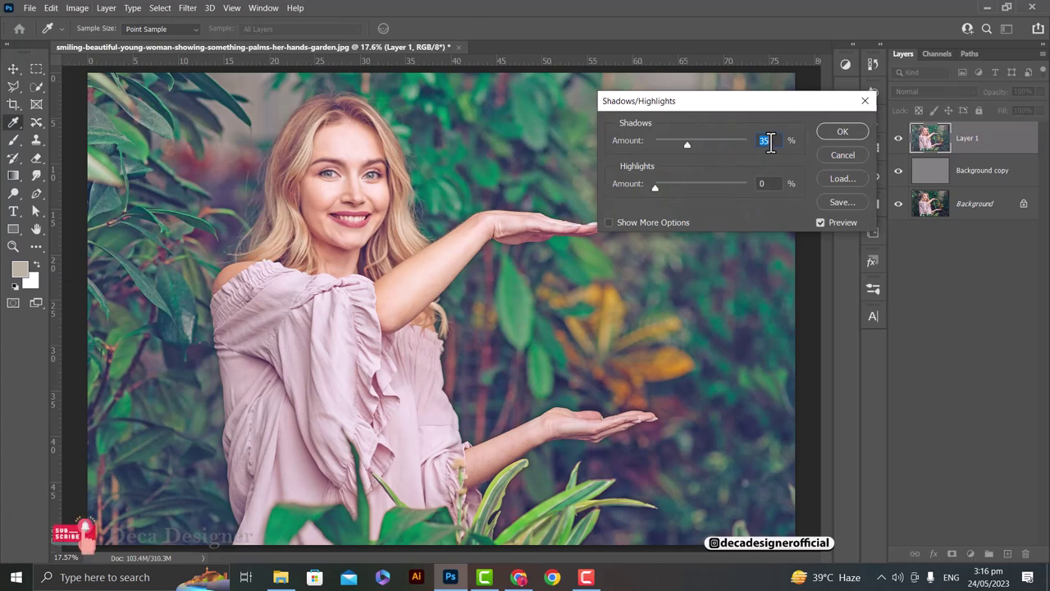
pyautogui.click(839, 132)
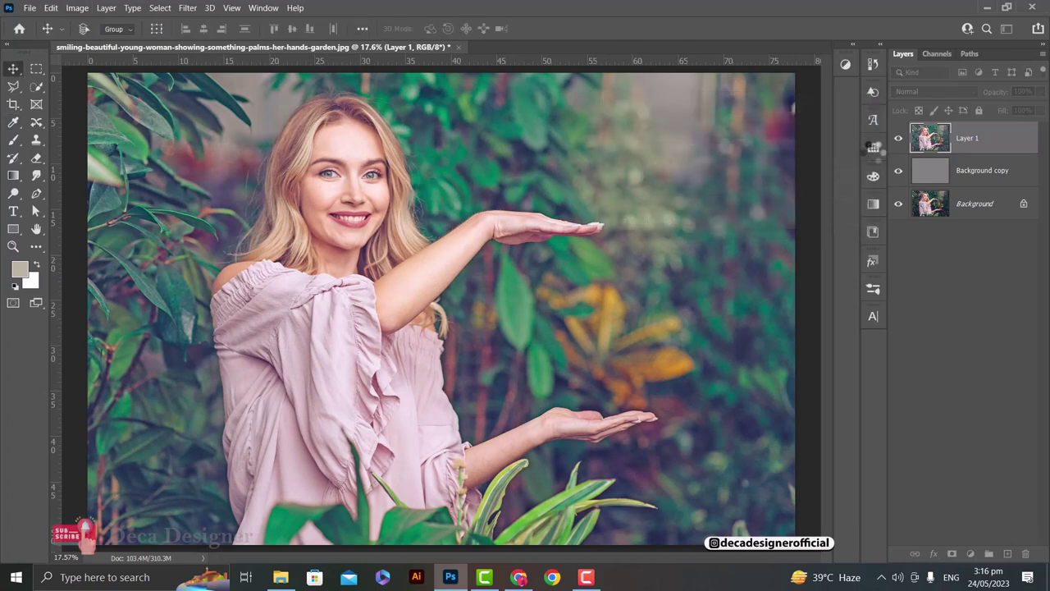
# Step: Lower Layer 1's opacity to 36%
pyautogui.click(1040, 110)
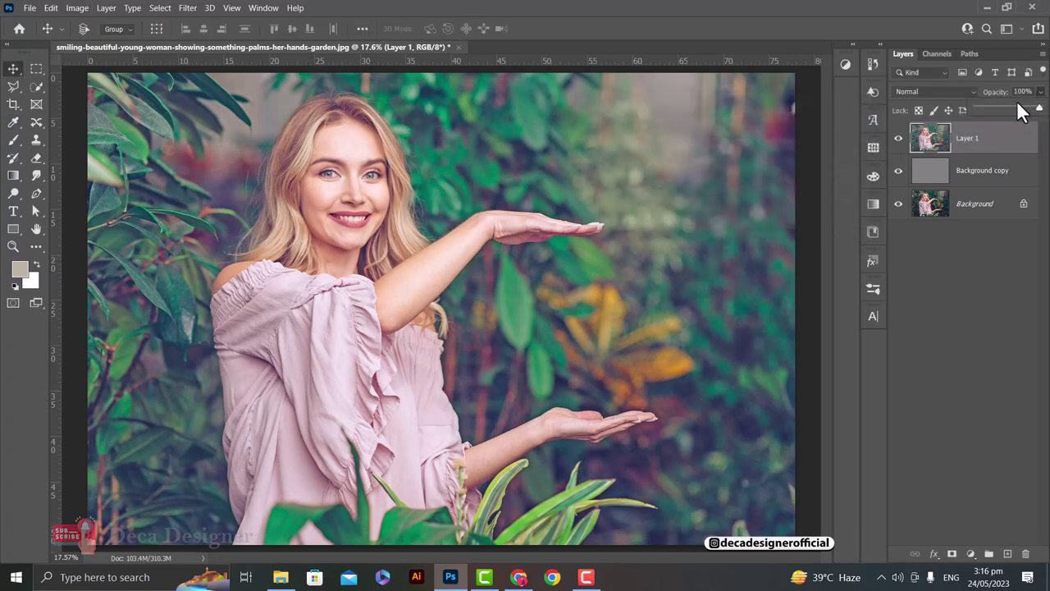
pyautogui.moveTo(1012, 108); pyautogui.dragTo(1002, 109)
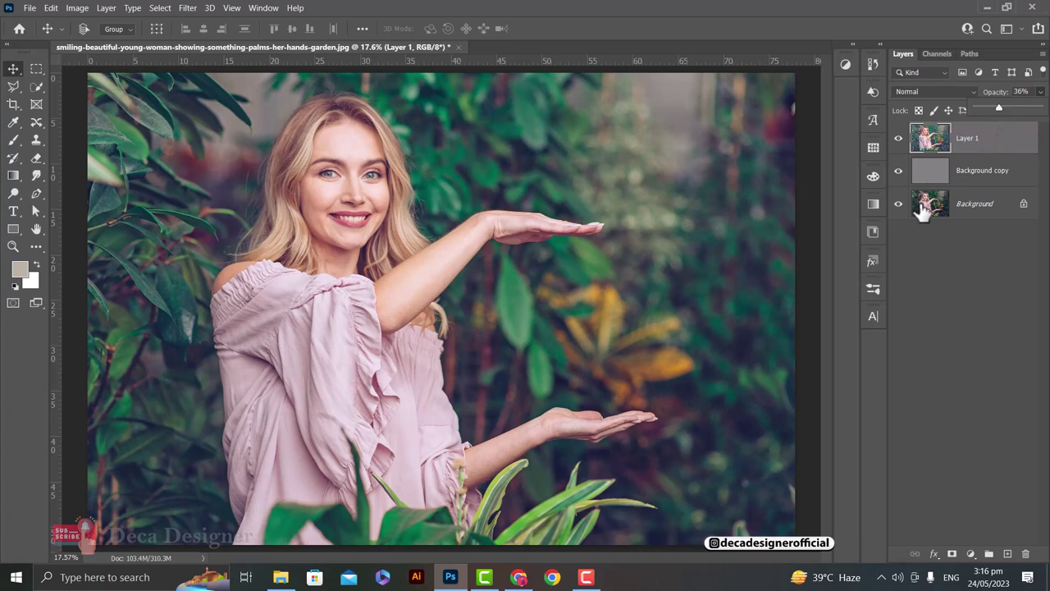
pyautogui.click(971, 553)
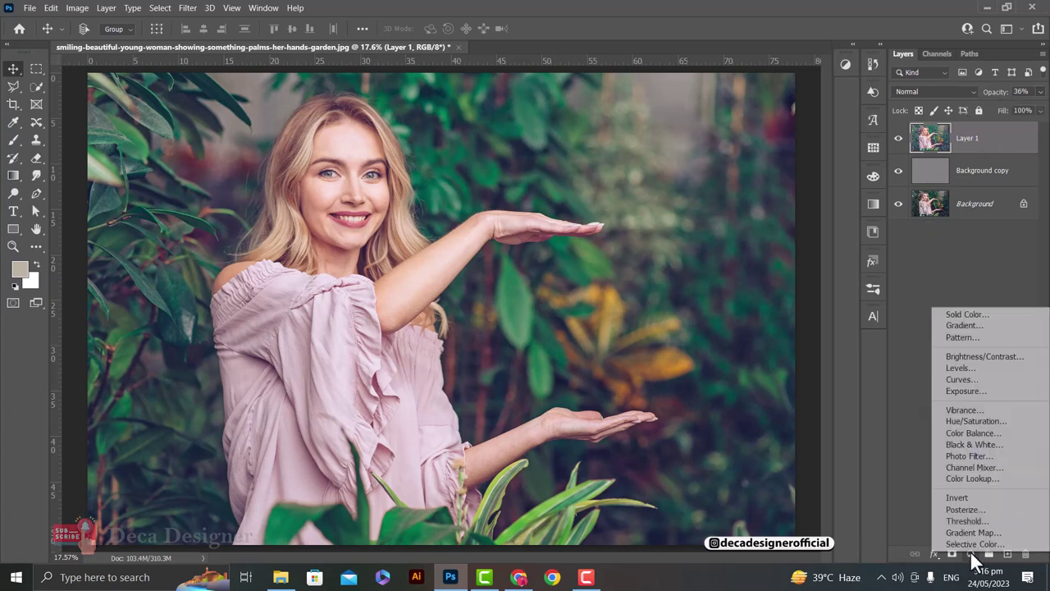
# Step: Add a Channel Mixer with Red +1, Green +200, Blue −100, blended as Lighten
pyautogui.click(966, 464)
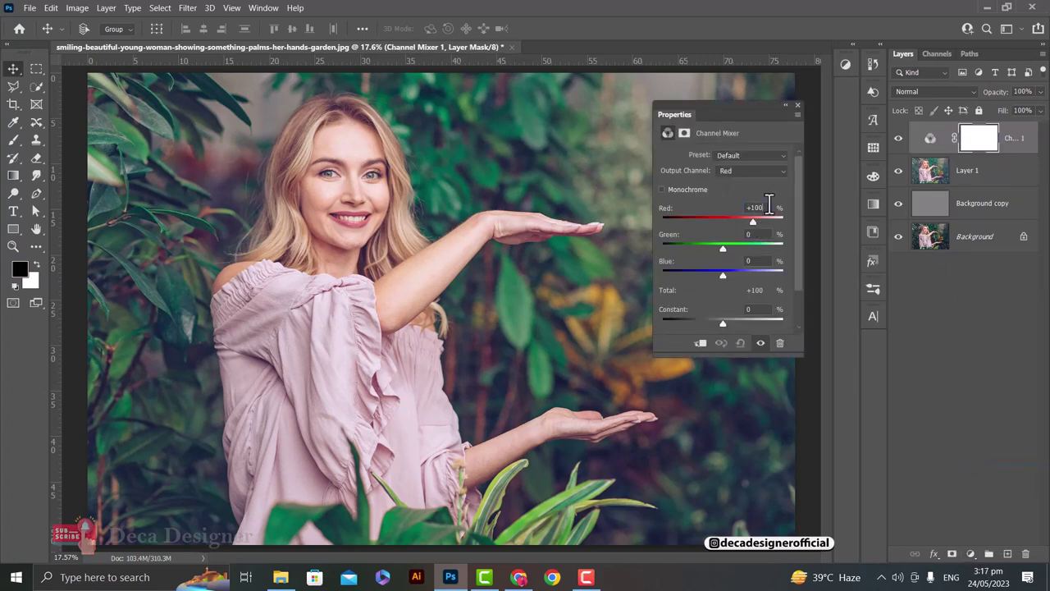
pyautogui.click(768, 208)
pyautogui.press('BackSpace')
pyautogui.press('BackSpace')
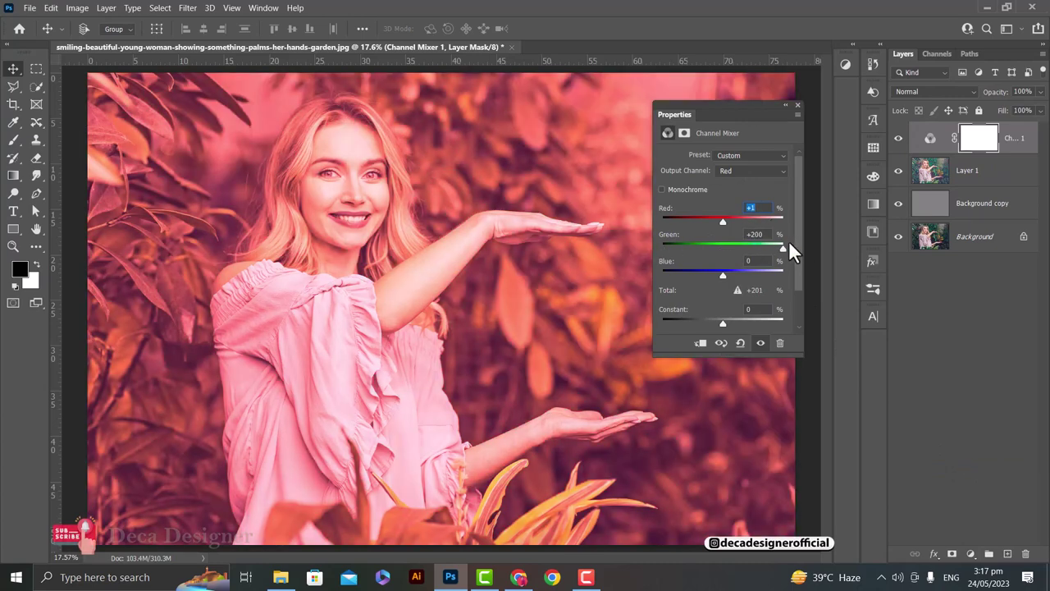
pyautogui.moveTo(721, 274)
pyautogui.mouseDown()
pyautogui.moveTo(682, 278)
pyautogui.moveTo(693, 276)
pyautogui.mouseUp()
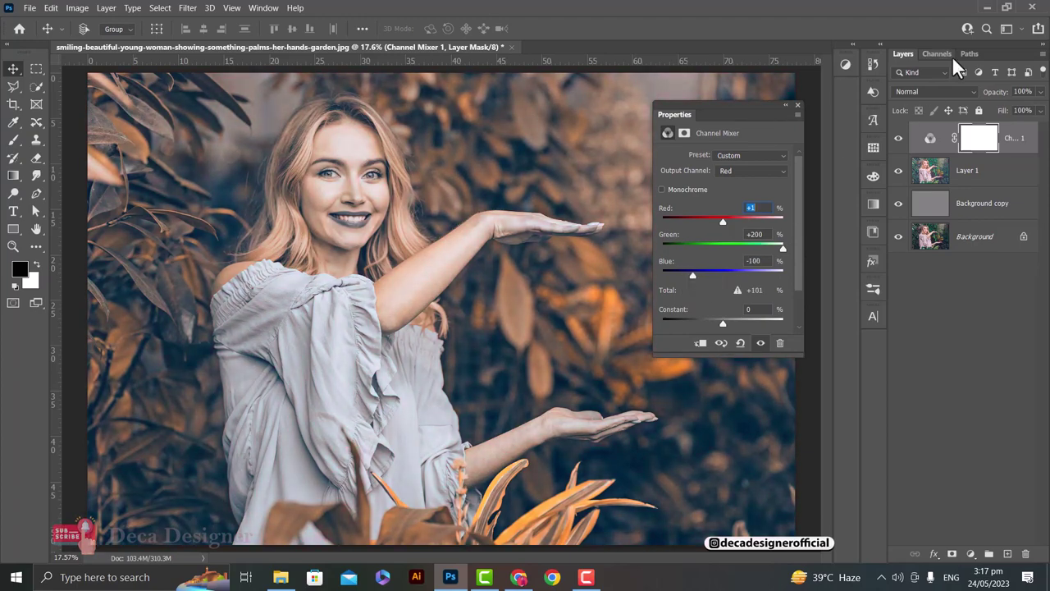
pyautogui.click(938, 92)
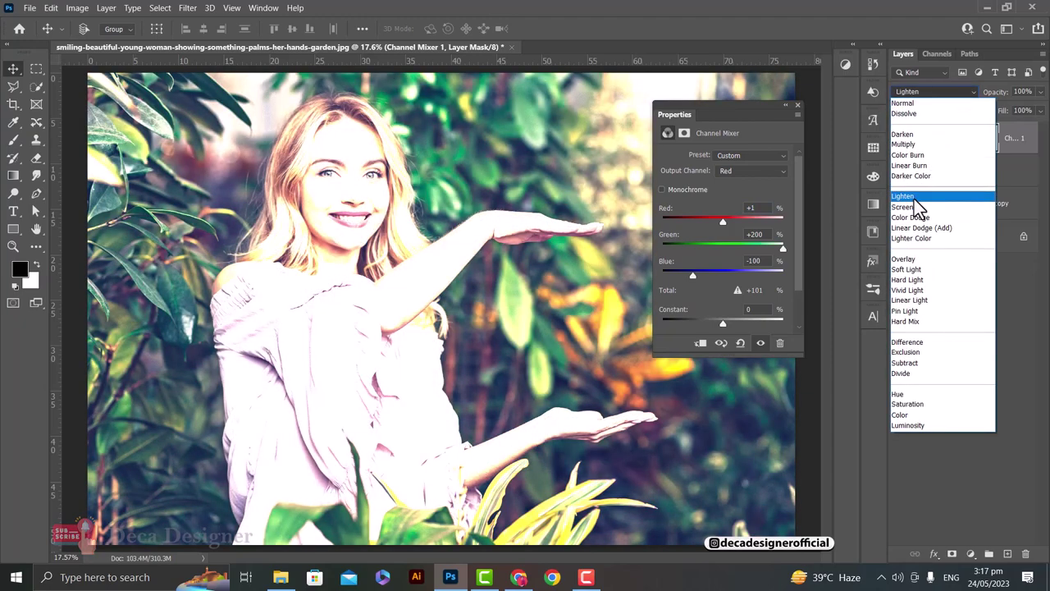
pyautogui.click(914, 197)
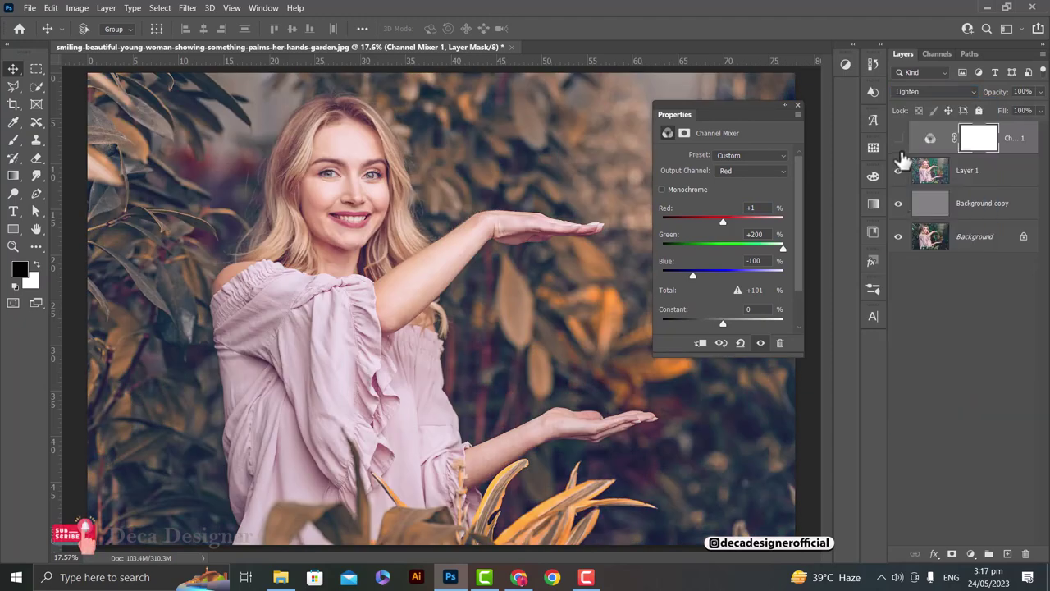
pyautogui.click(797, 105)
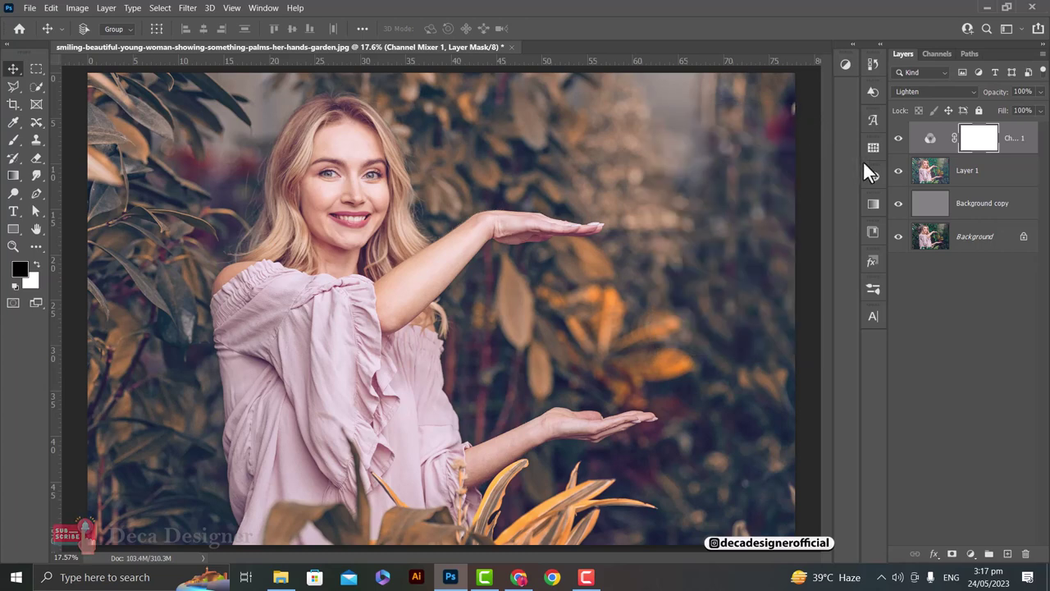
# Step: Add a default Selective Color layer in Multiply mode and compare it on and off
pyautogui.click(971, 553)
pyautogui.click(968, 548)
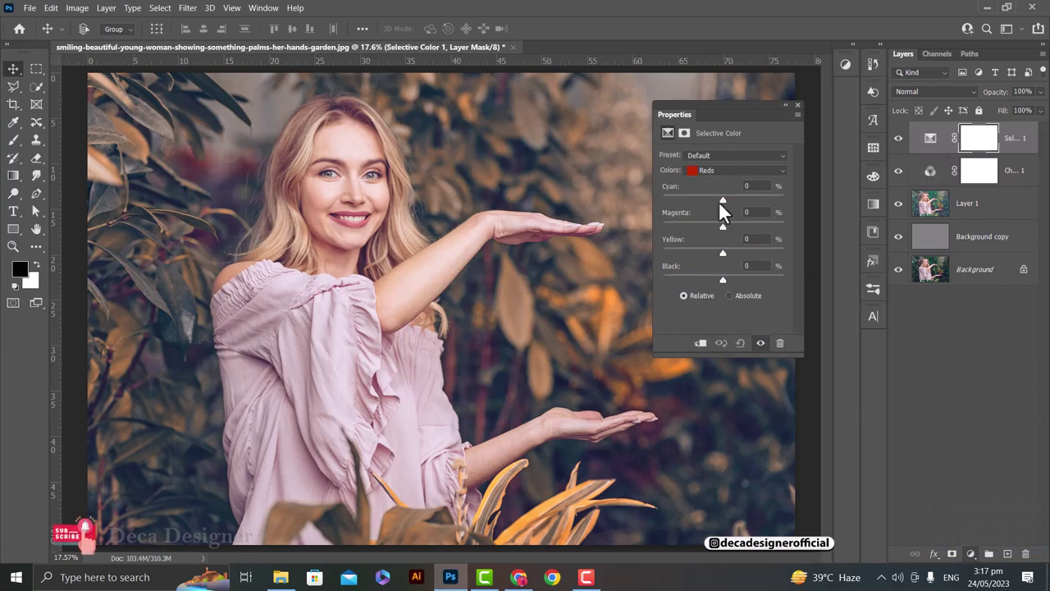
pyautogui.click(797, 104)
pyautogui.click(940, 92)
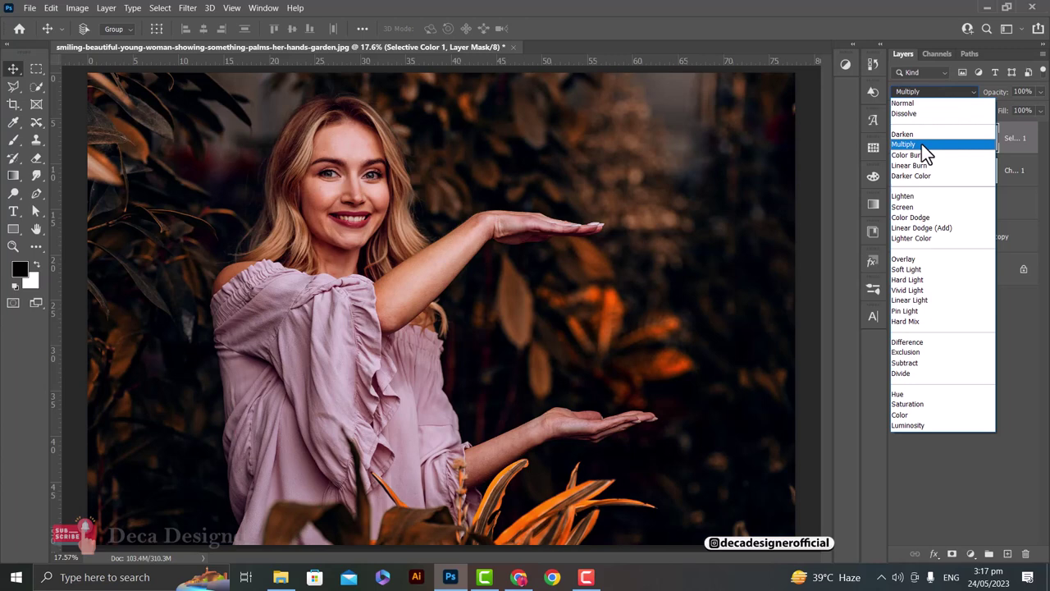
pyautogui.click(921, 143)
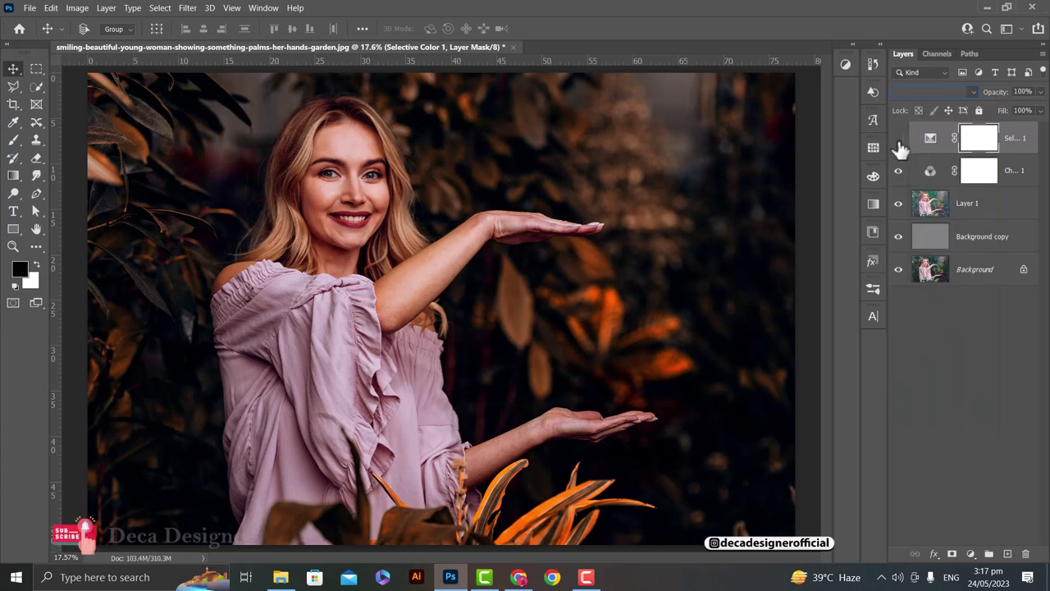
pyautogui.click(898, 140)
pyautogui.click(898, 139)
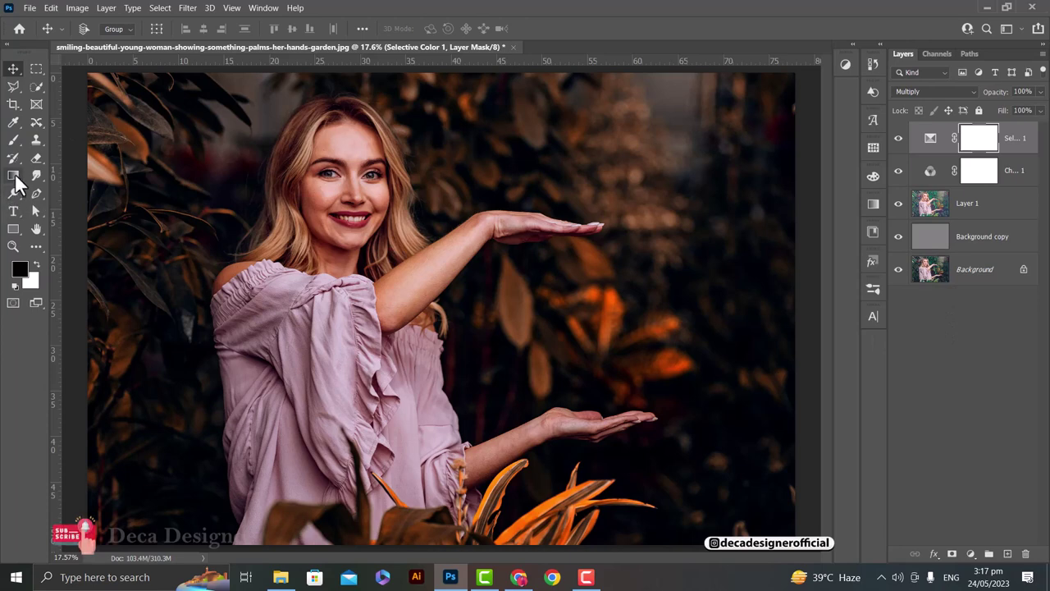
# Step: Set the Gradient Tool to the first Basics black-white gradient at 50% opacity
pyautogui.click(15, 176)
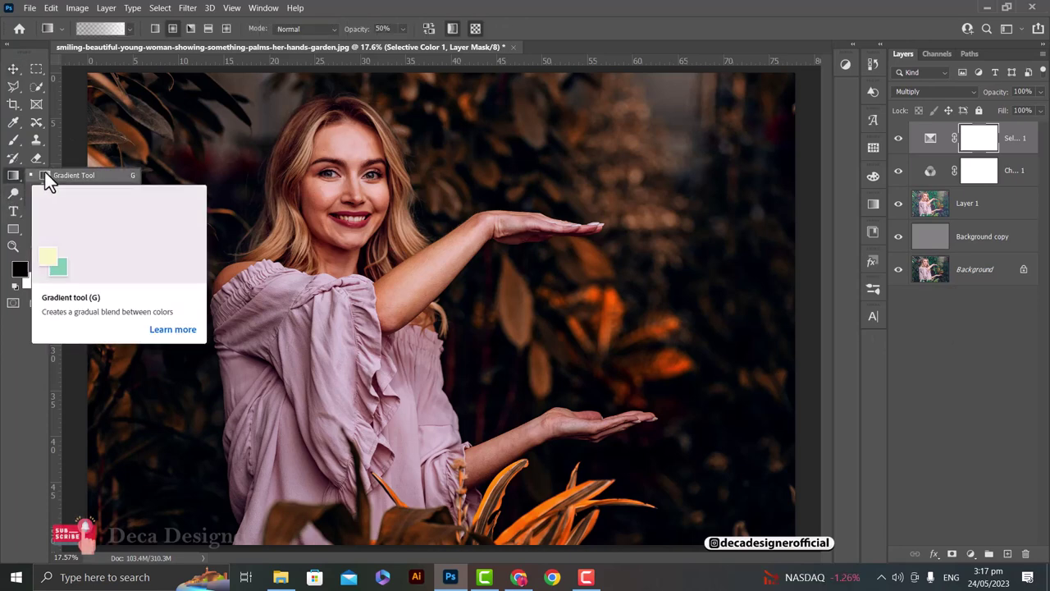
pyautogui.click(47, 176)
pyautogui.click(126, 28)
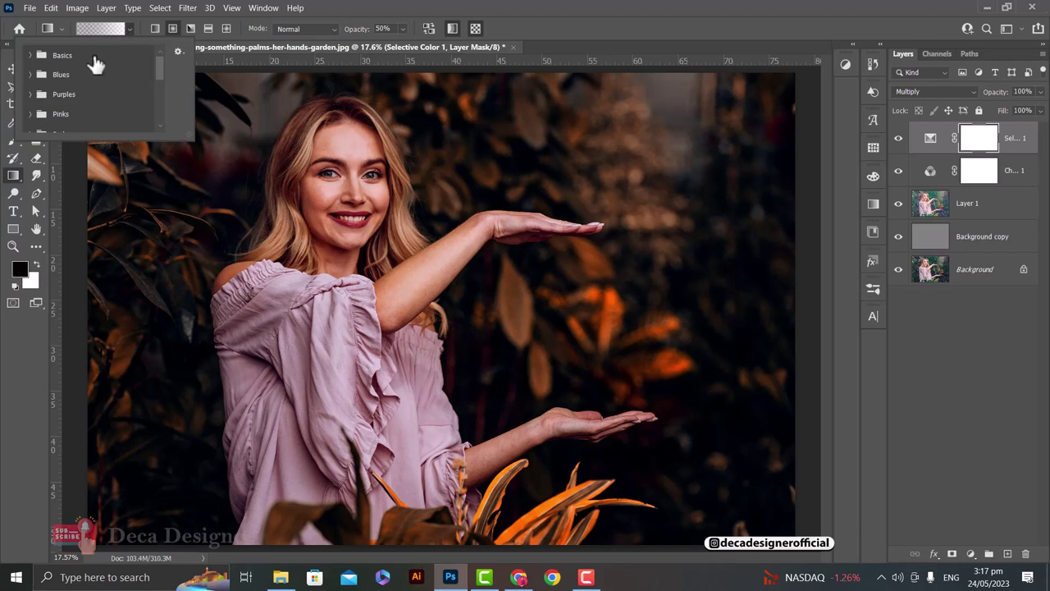
pyautogui.click(34, 55)
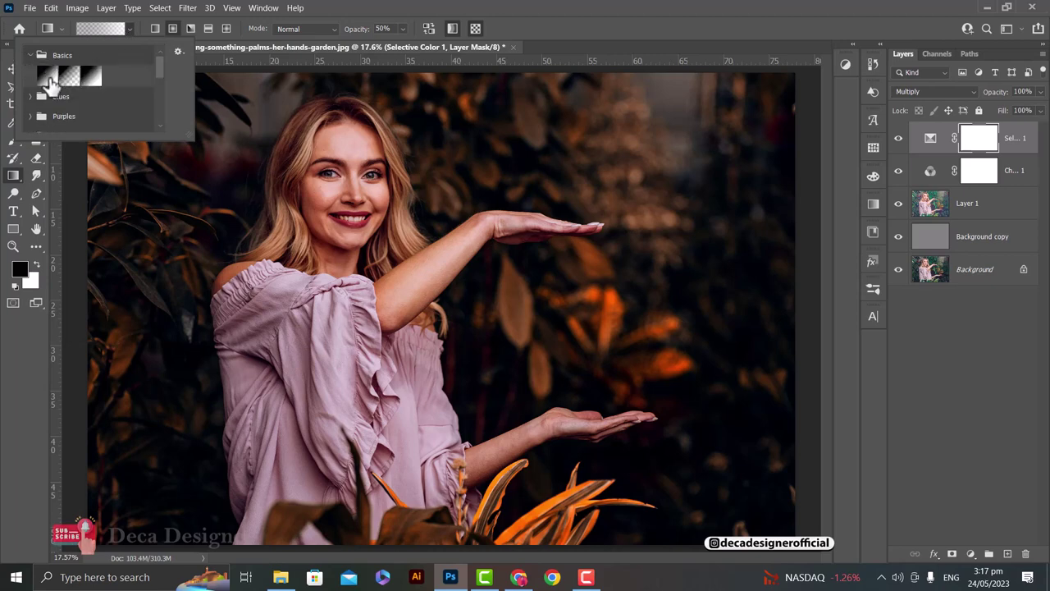
pyautogui.click(2, 340)
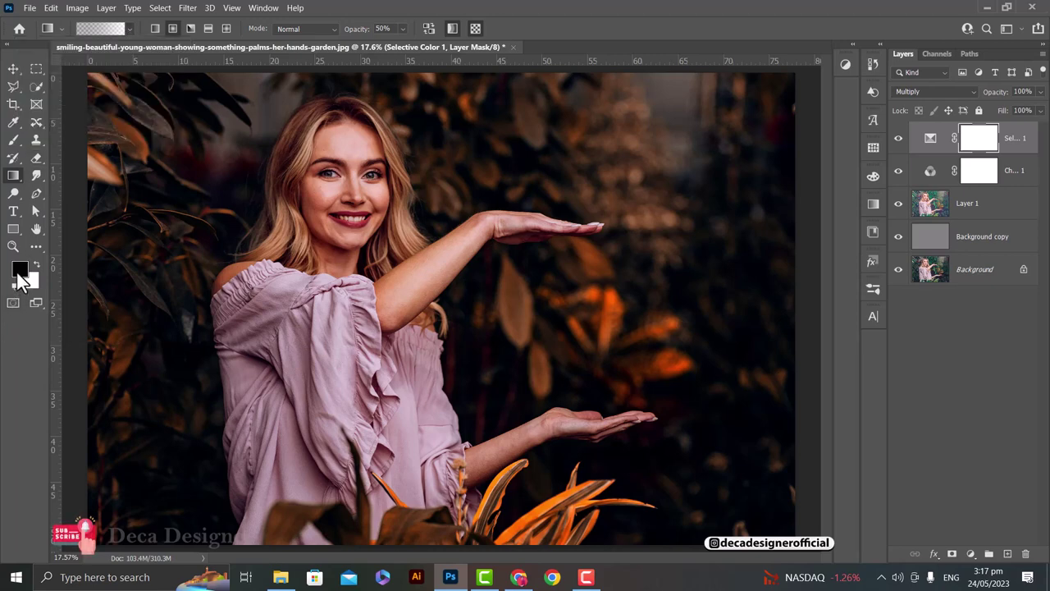
pyautogui.click(388, 28)
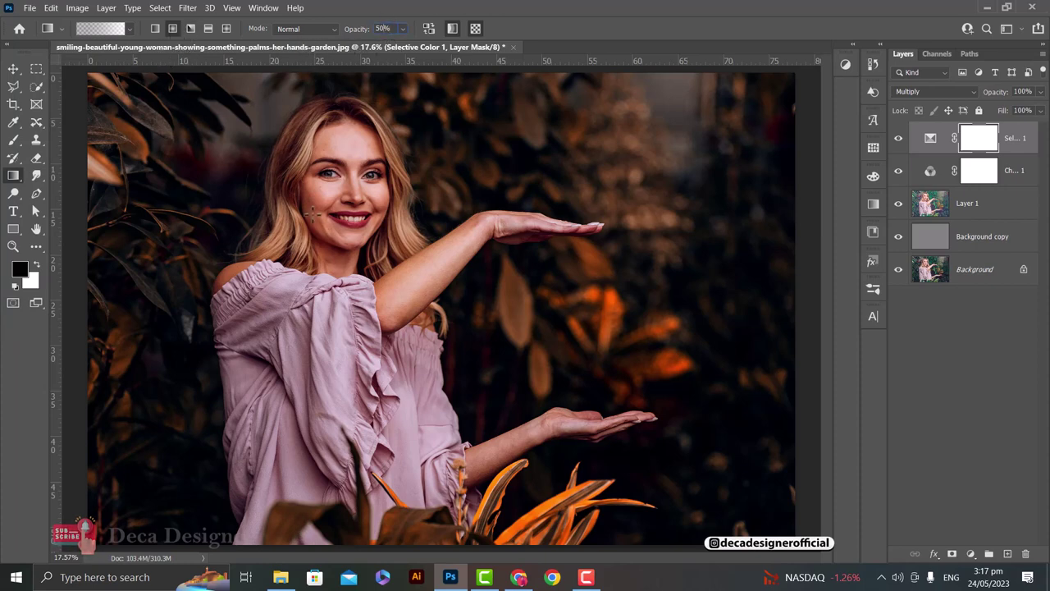
# Step: Drag two radial gradients over the woman on the Selective Color 1 mask, then compare
pyautogui.moveTo(344, 105)
pyautogui.mouseDown()
pyautogui.moveTo(329, 355)
pyautogui.moveTo(340, 304)
pyautogui.mouseUp()
pyautogui.moveTo(347, 211); pyautogui.dragTo(314, 474)
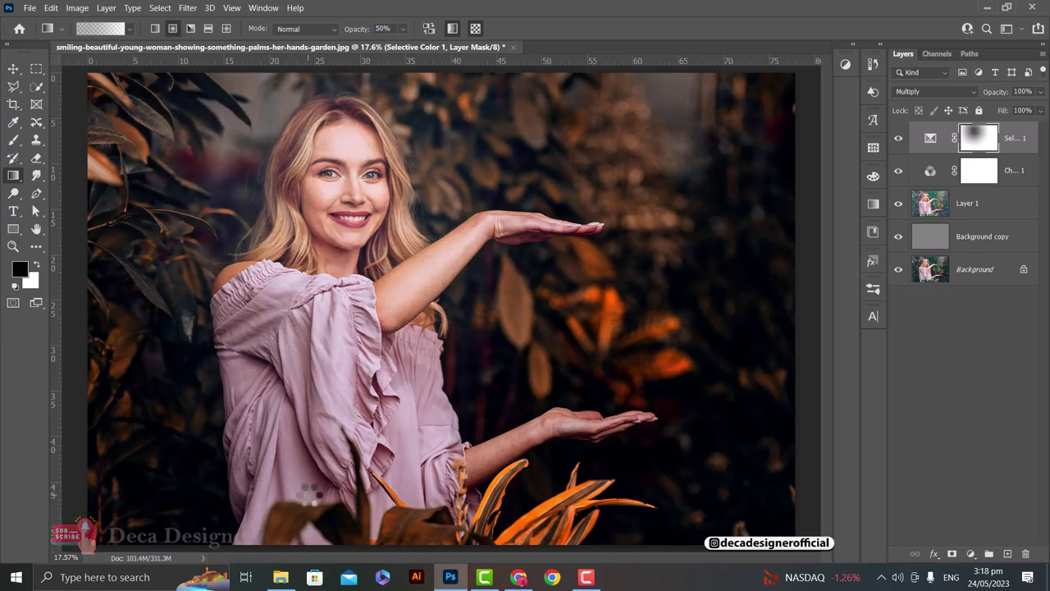
pyautogui.click(898, 138)
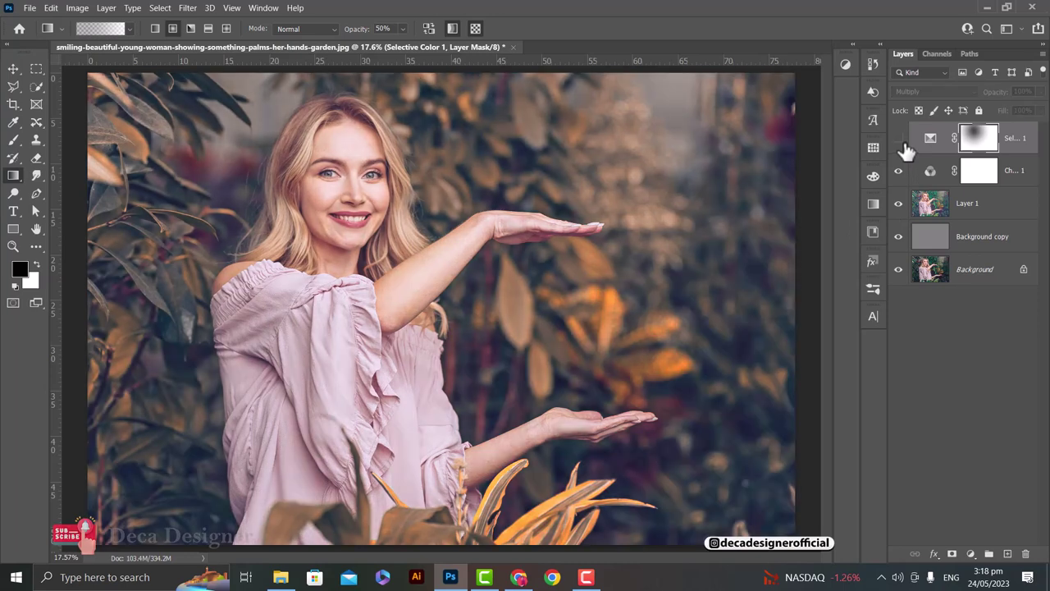
pyautogui.click(900, 140)
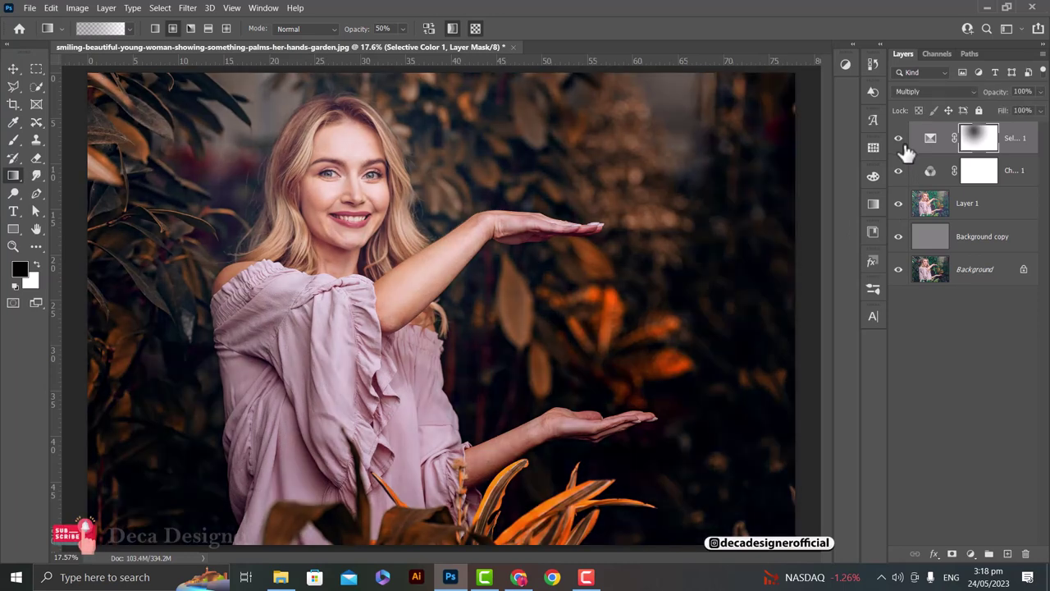
# Step: Add a Brightness/Contrast layer with Brightness 5 and Contrast 5
pyautogui.click(971, 554)
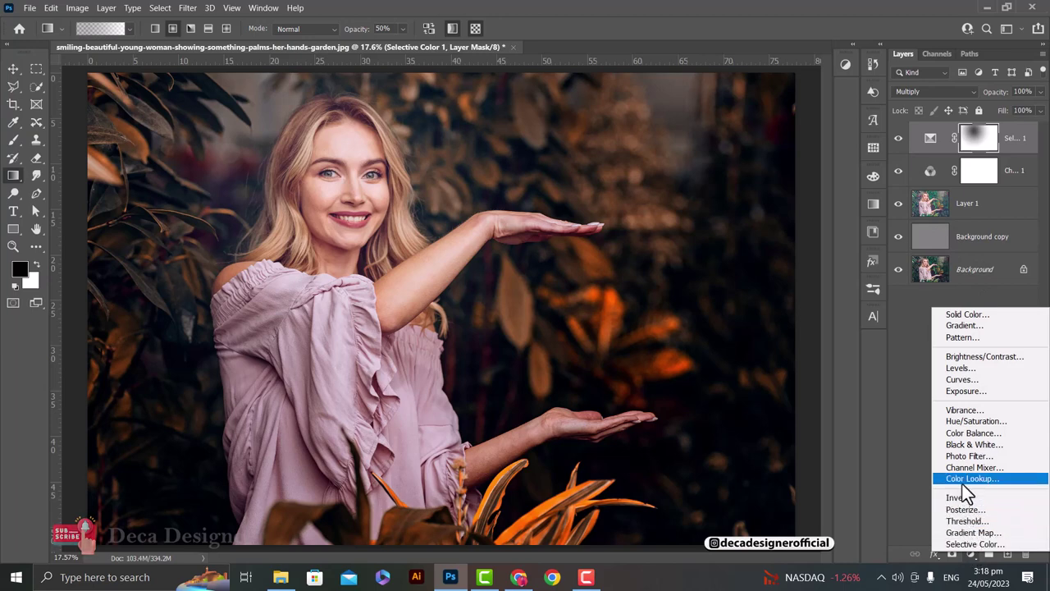
pyautogui.click(974, 358)
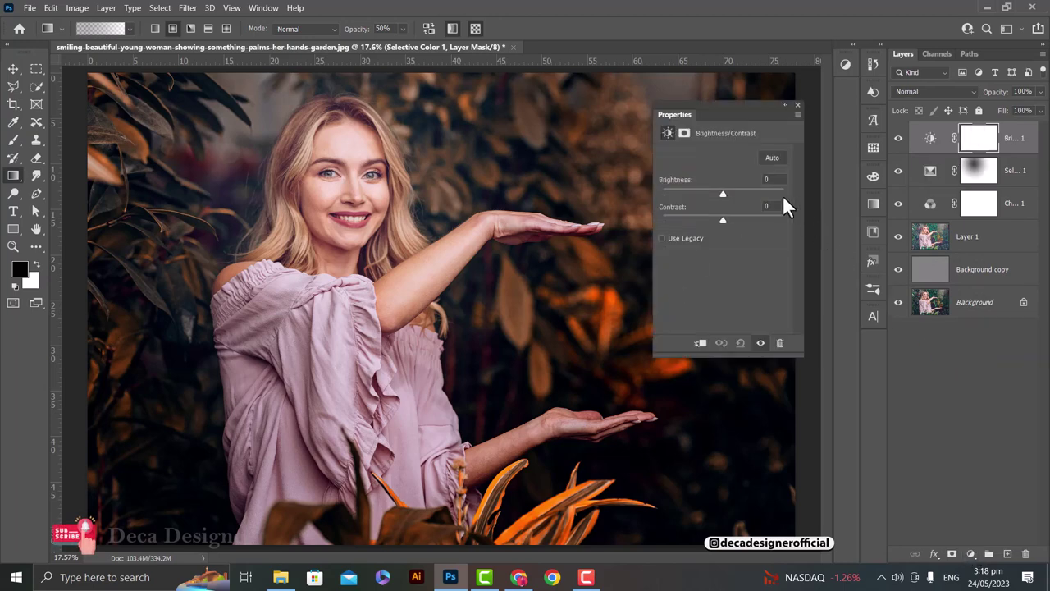
pyautogui.click(773, 179)
pyautogui.write('9')
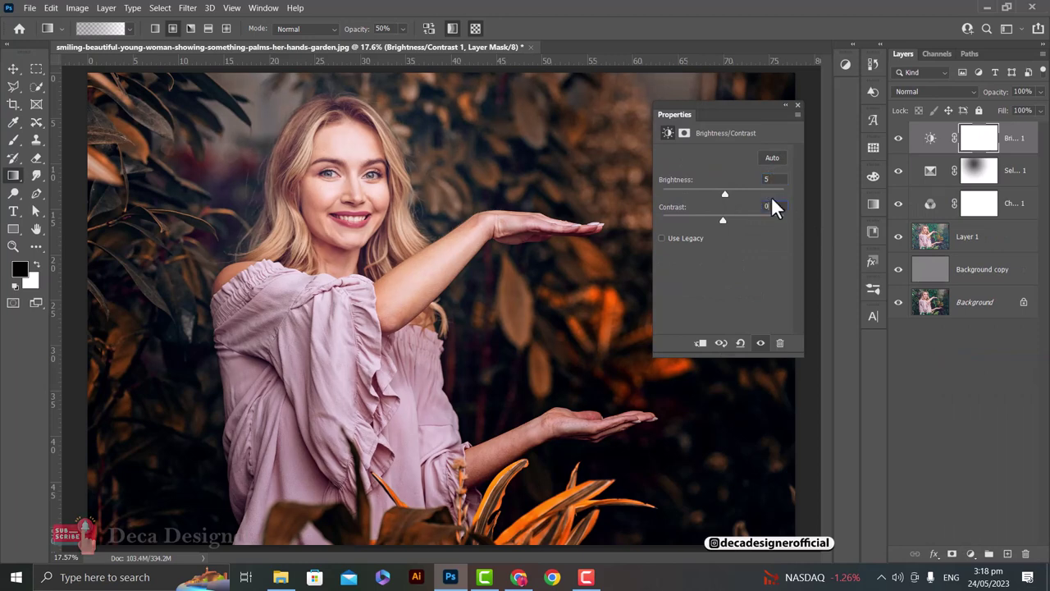
pyautogui.write('5')
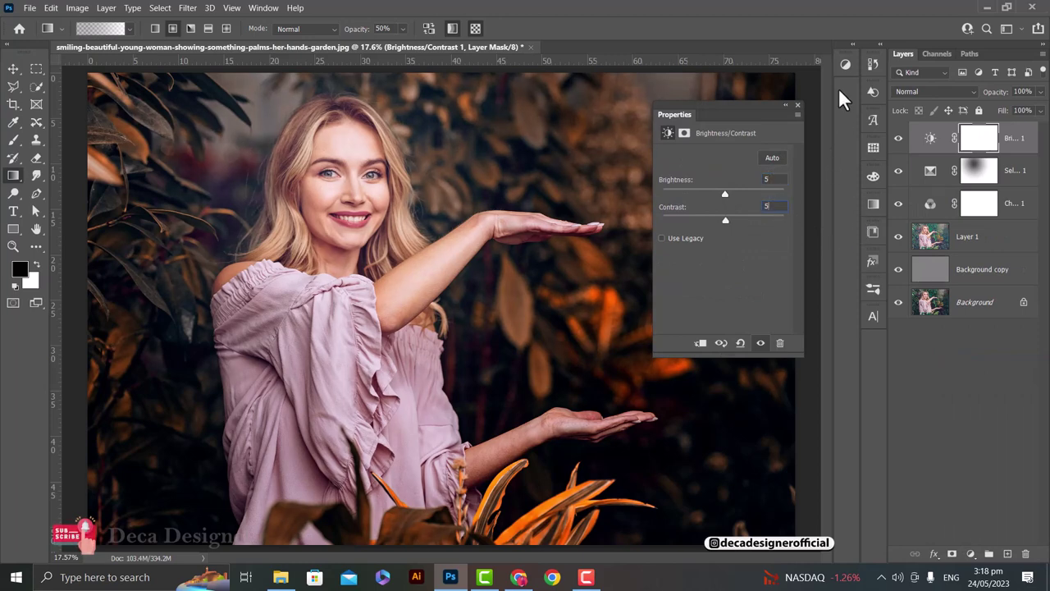
pyautogui.click(797, 105)
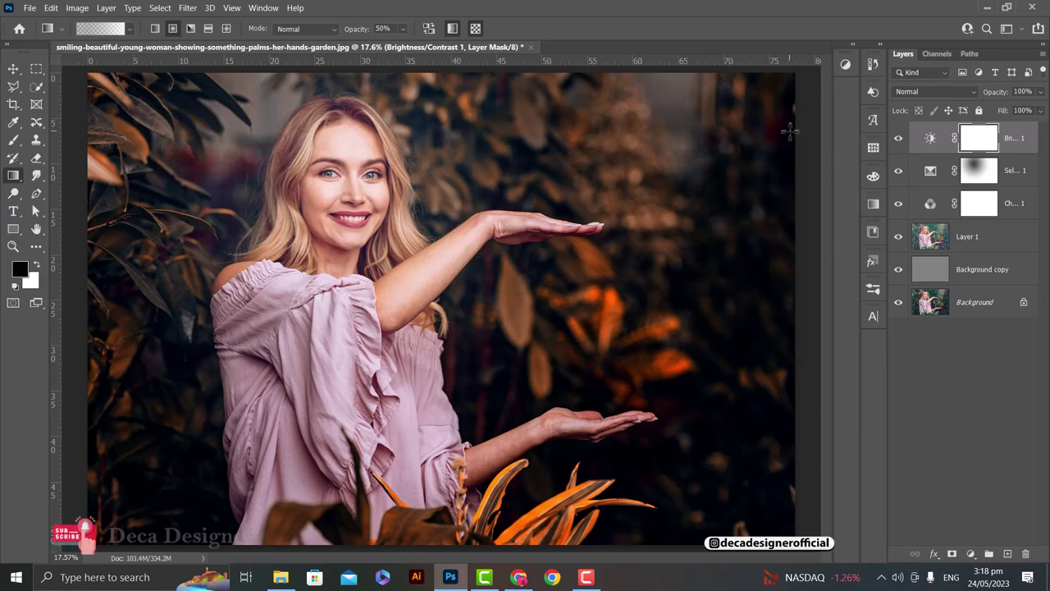
# Step: Add a Curves layer and pull its midpoint down to darken the midtones
pyautogui.press('v')
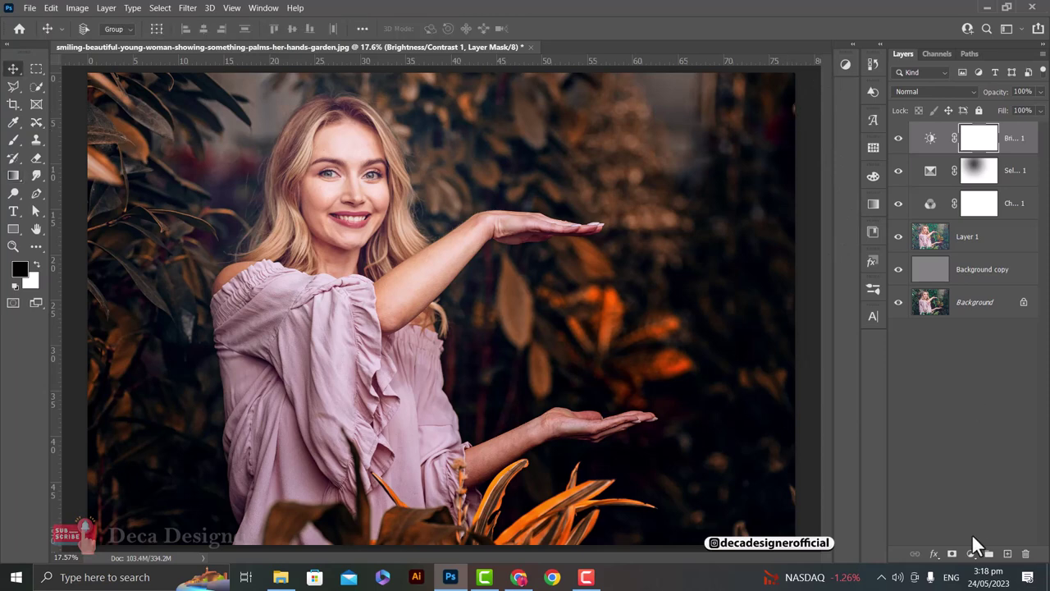
pyautogui.click(971, 552)
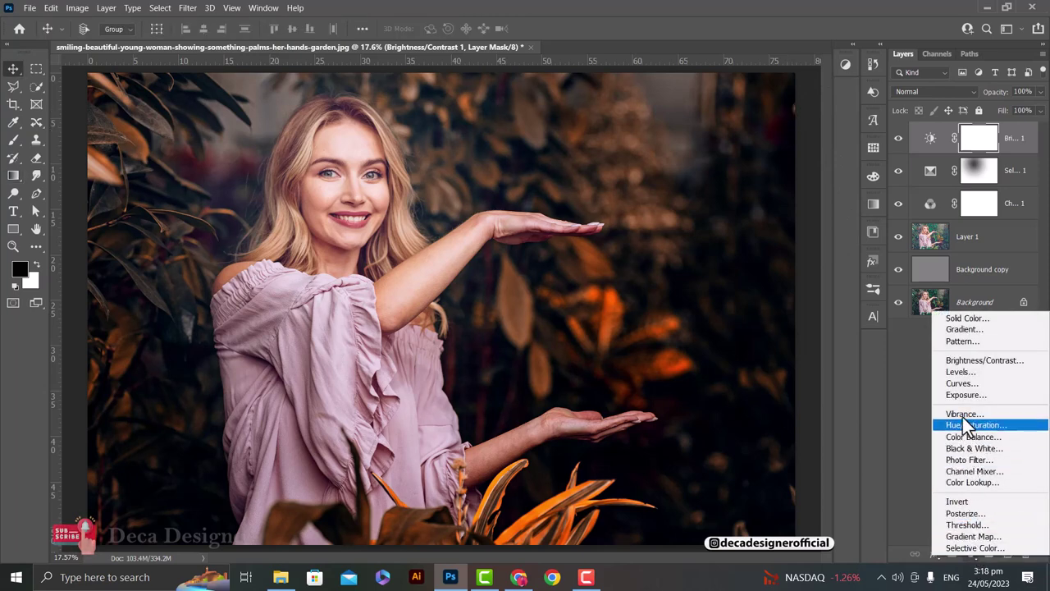
pyautogui.click(960, 383)
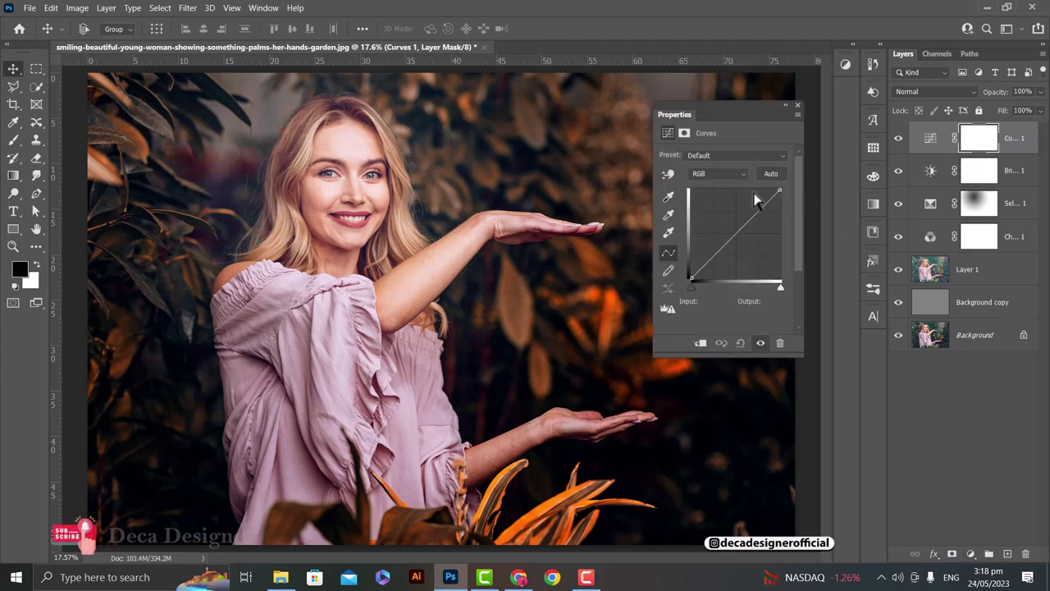
pyautogui.moveTo(738, 229); pyautogui.dragTo(740, 235)
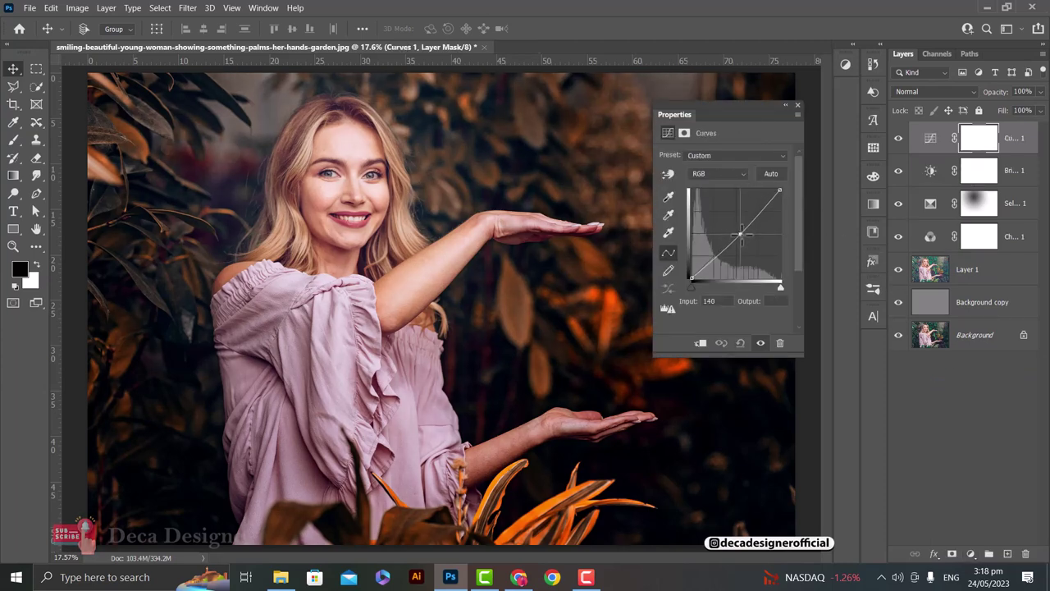
pyautogui.moveTo(739, 232); pyautogui.dragTo(741, 236)
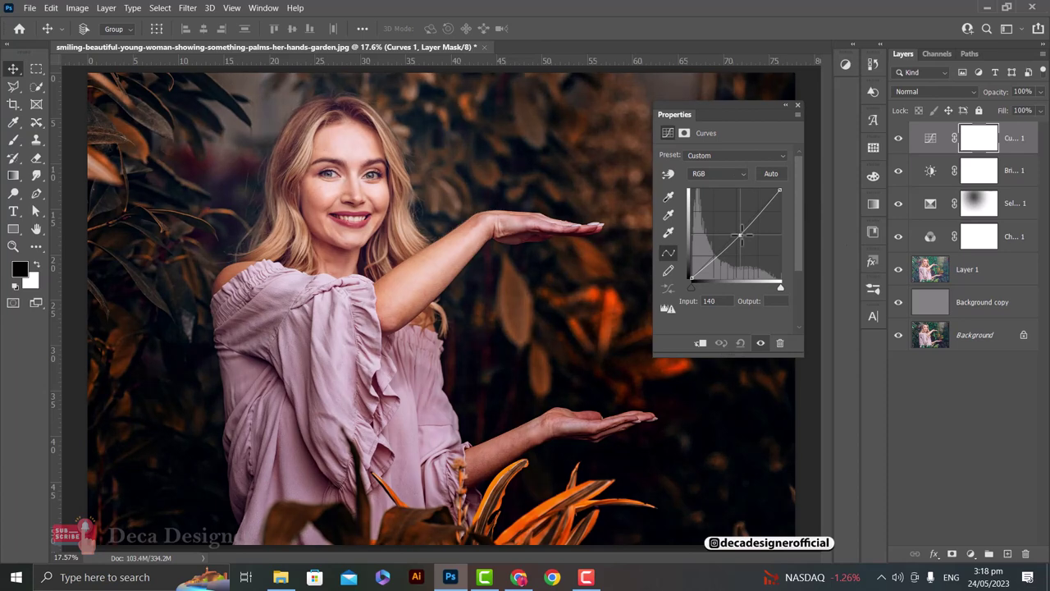
# Step: Adjust the curve's endpoints and upper section into a gentle S-curve, then compare
pyautogui.click(778, 190)
pyautogui.moveTo(778, 190); pyautogui.dragTo(790, 193)
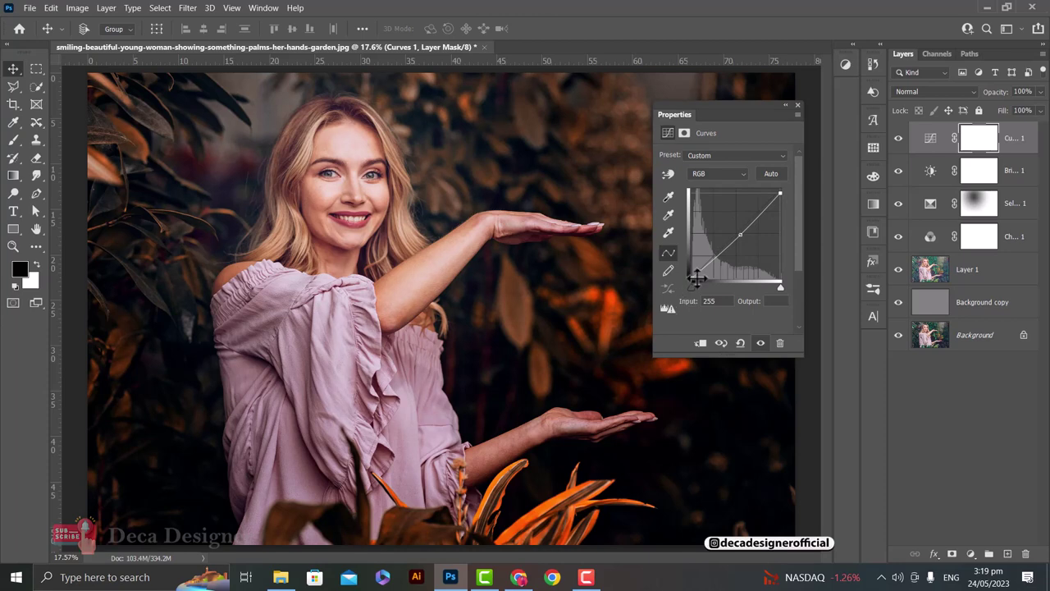
pyautogui.moveTo(693, 279); pyautogui.dragTo(693, 280)
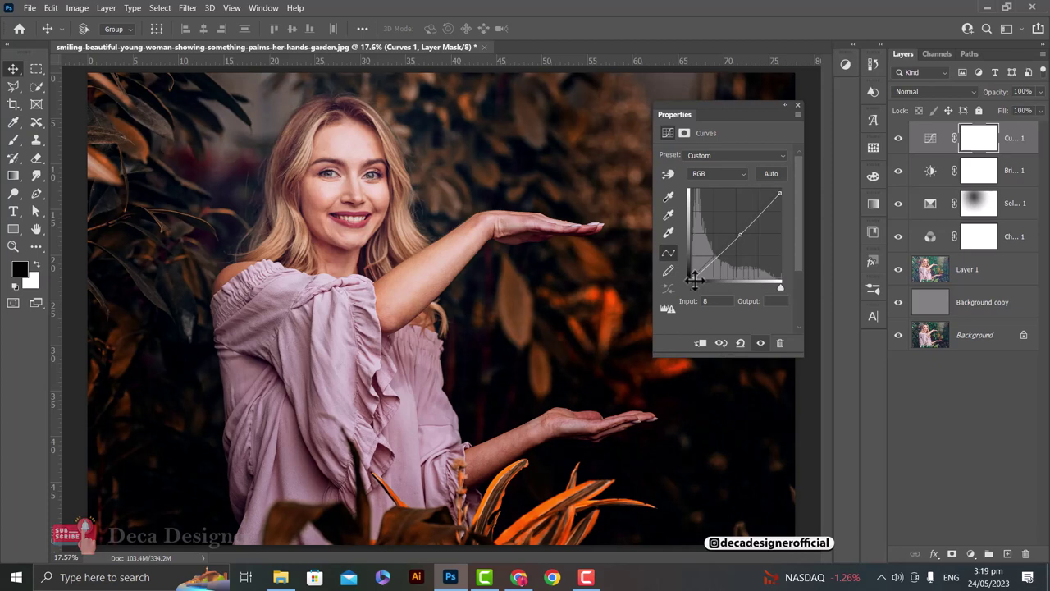
pyautogui.click(758, 217)
pyautogui.moveTo(758, 217); pyautogui.dragTo(760, 216)
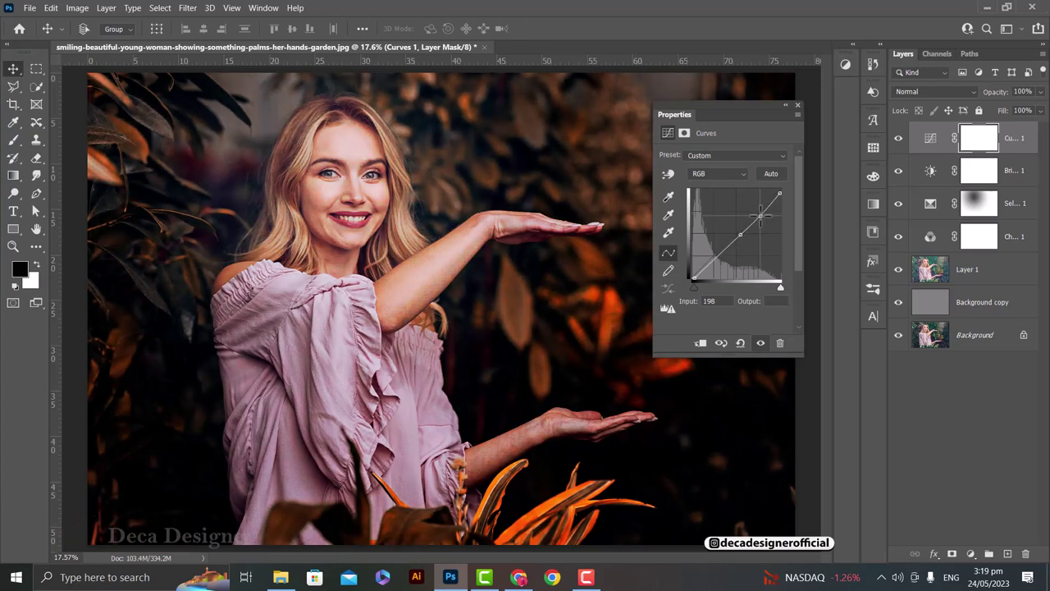
pyautogui.click(795, 104)
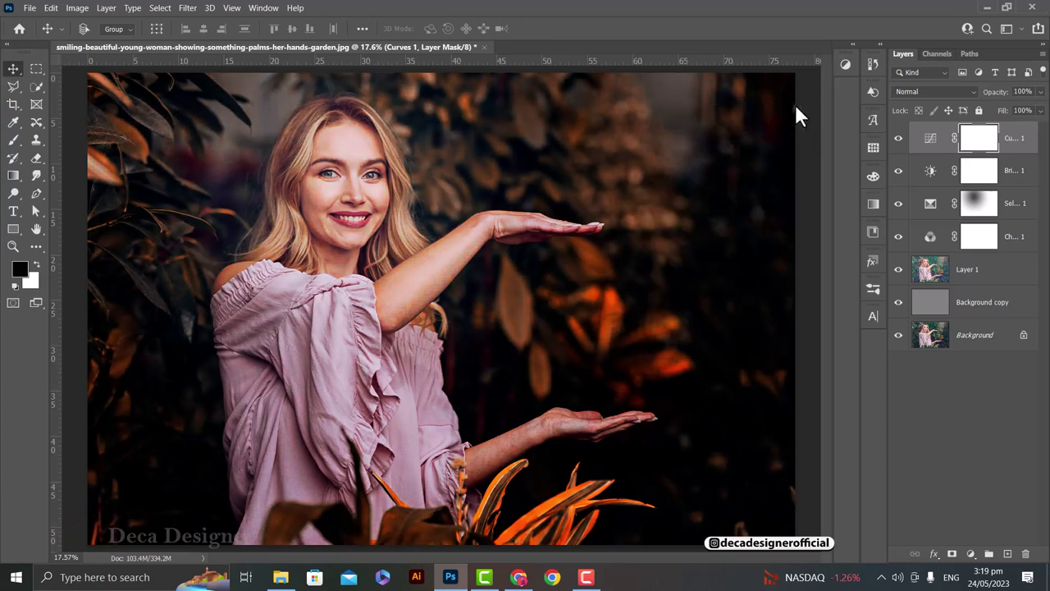
pyautogui.click(898, 137)
# Step: Group Curves 1 through Background copy into Group 1 and compare against the original
pyautogui.click(898, 140)
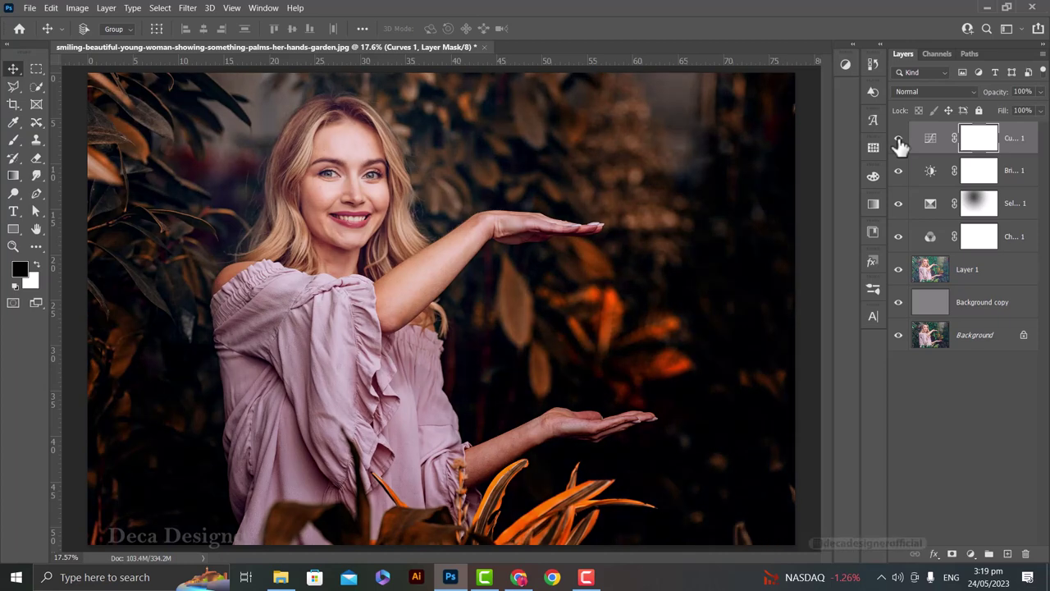
pyautogui.keyDown('shift'); pyautogui.click(1015, 307); pyautogui.keyUp('shift')
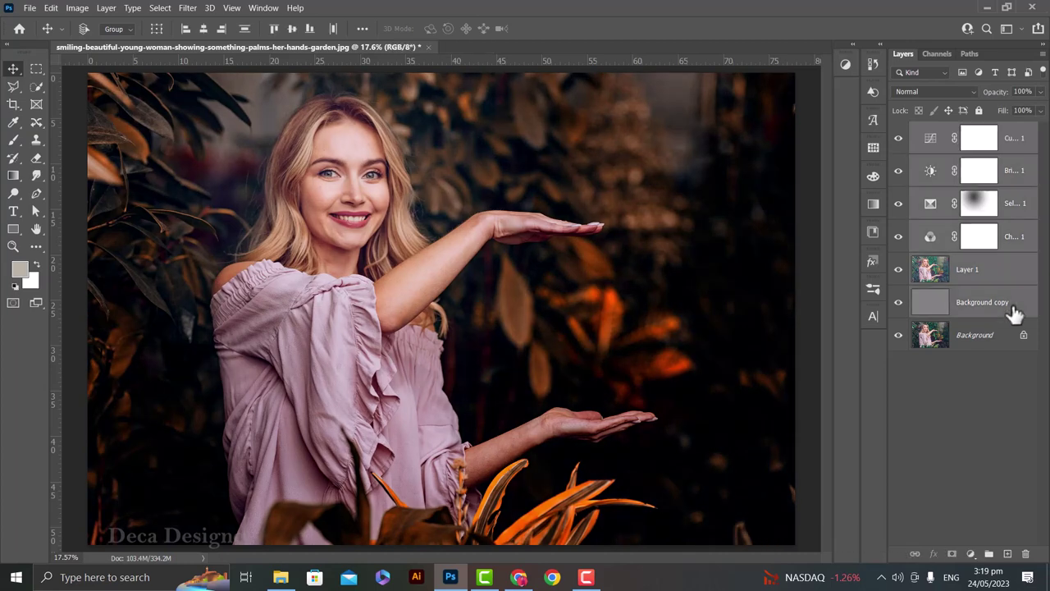
pyautogui.hotkey('ctrl', 'g')
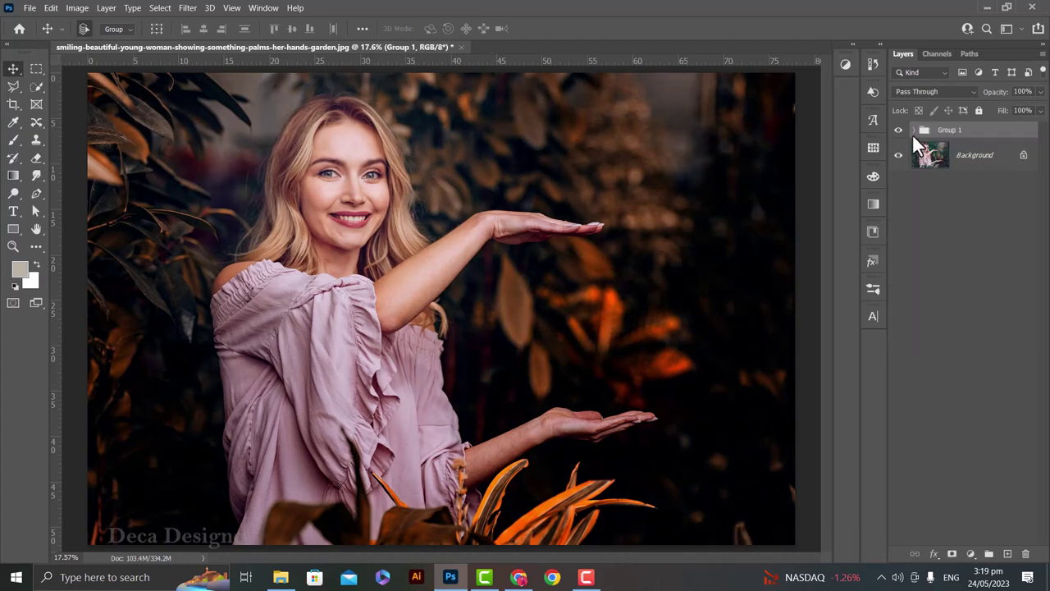
pyautogui.click(898, 133)
pyautogui.click(898, 133)
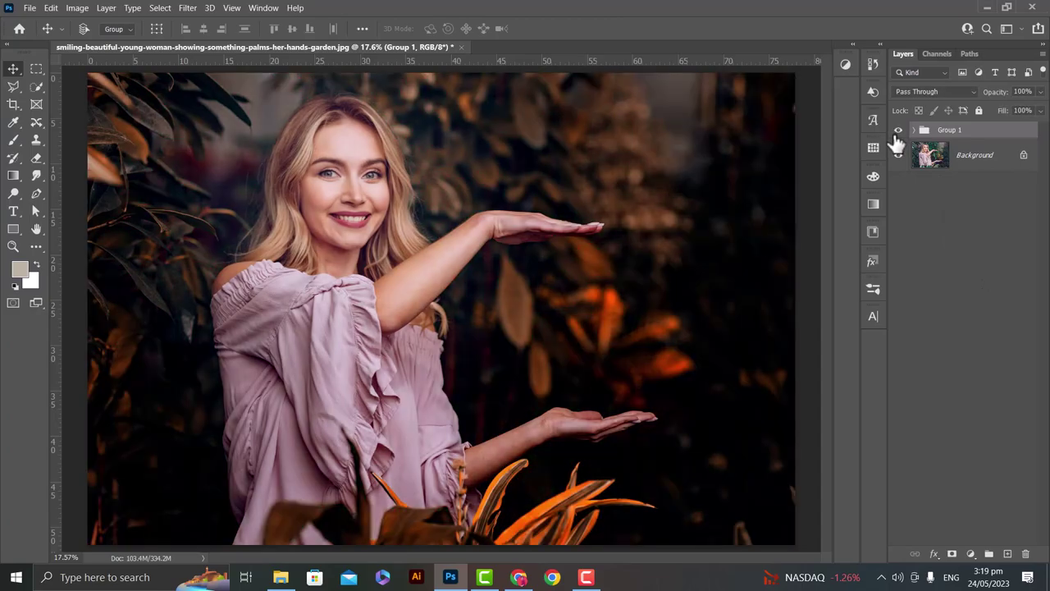